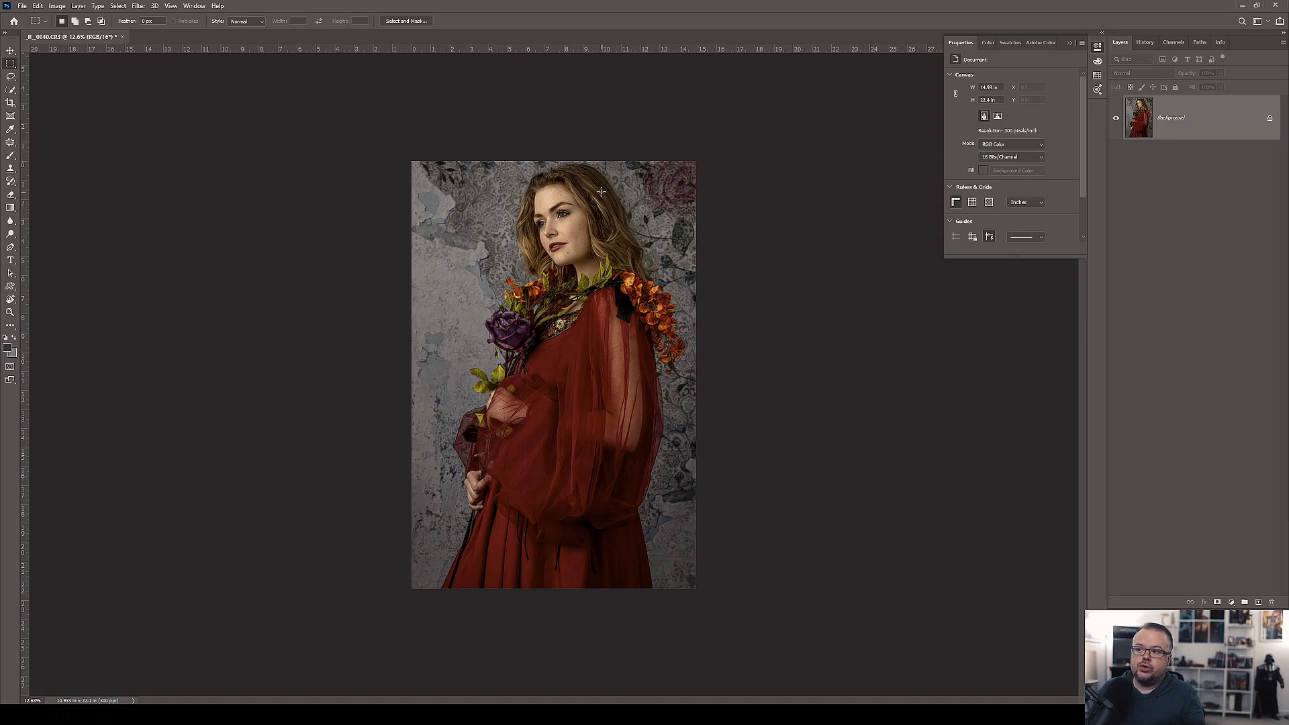
key(ctrl)
key(ctrl)
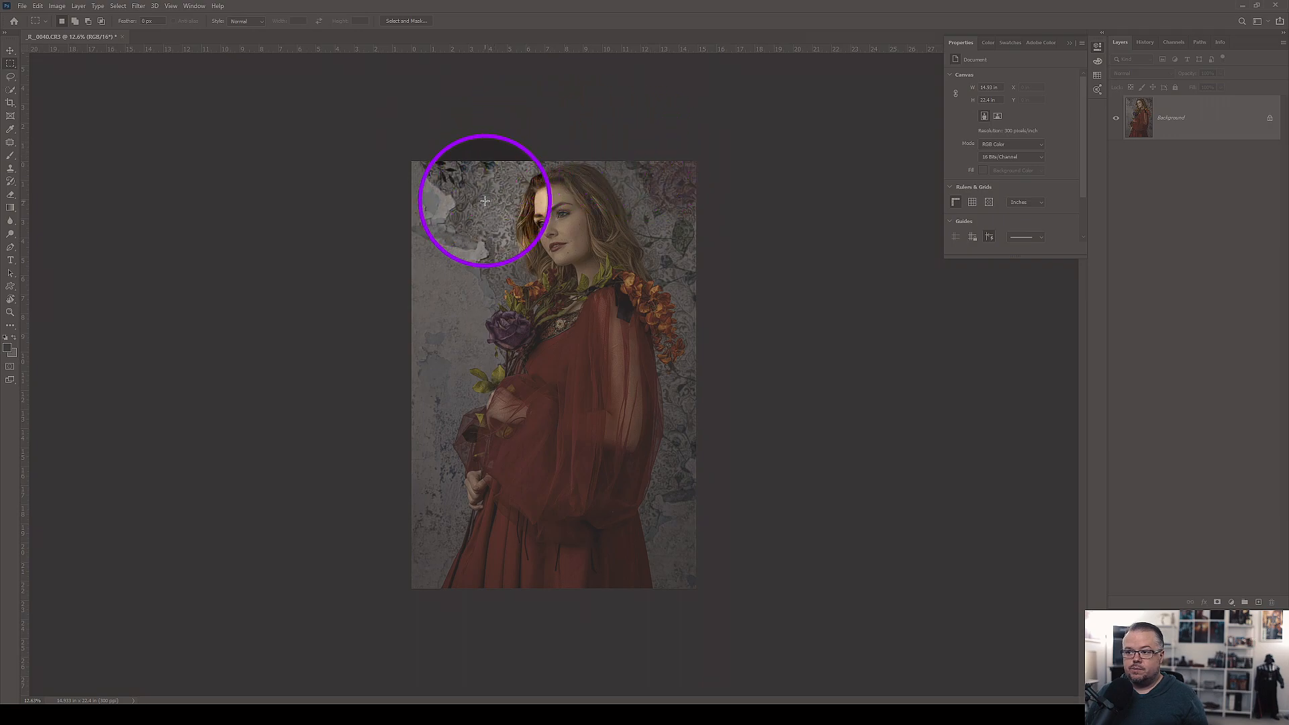
click(38, 6)
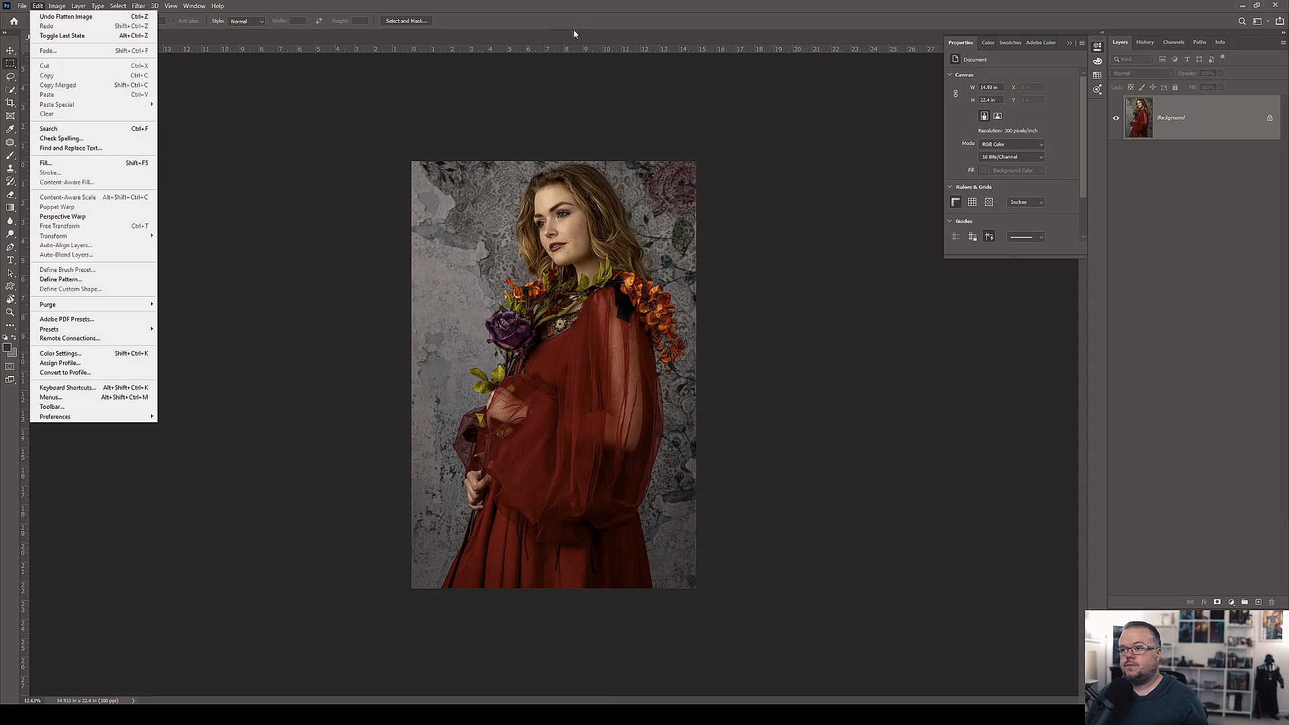
click(576, 30)
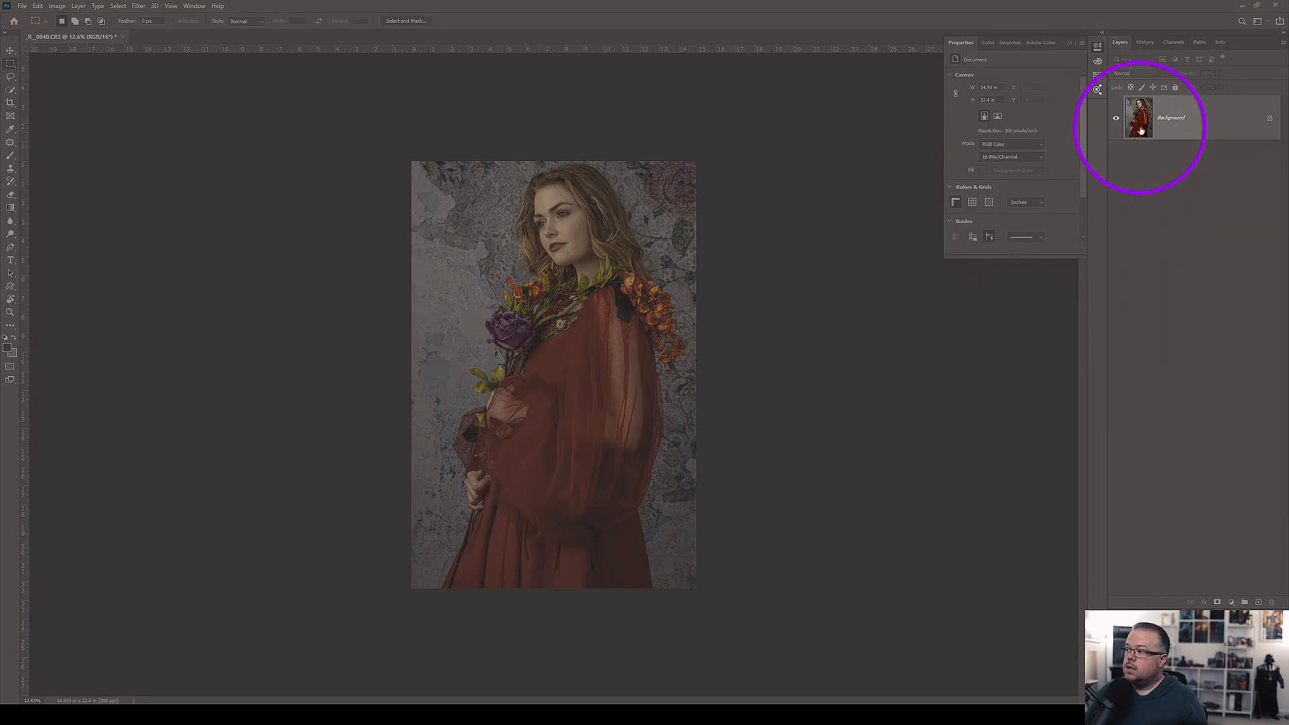
- Unlock the Background layer and move the photo down about 1.4 in, leaving an empty strip above the woman's head
click(1270, 119)
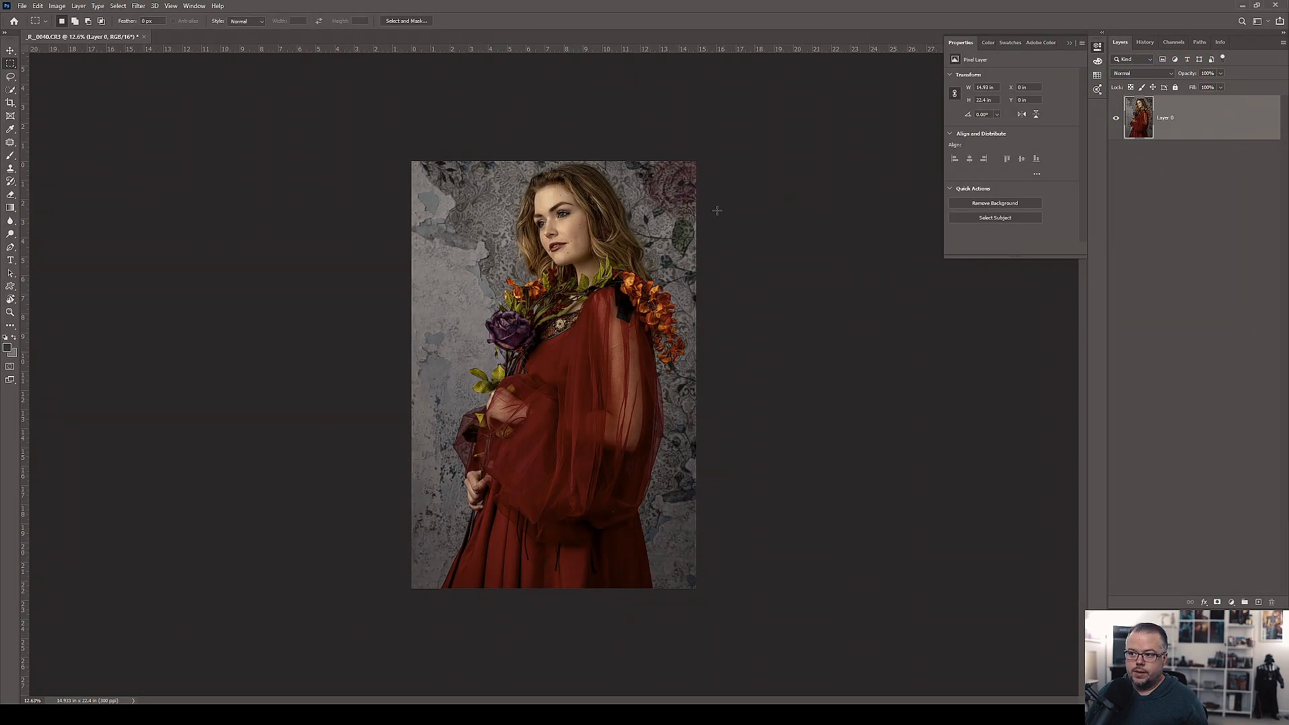
key(v)
drag(571, 313, 575, 340)
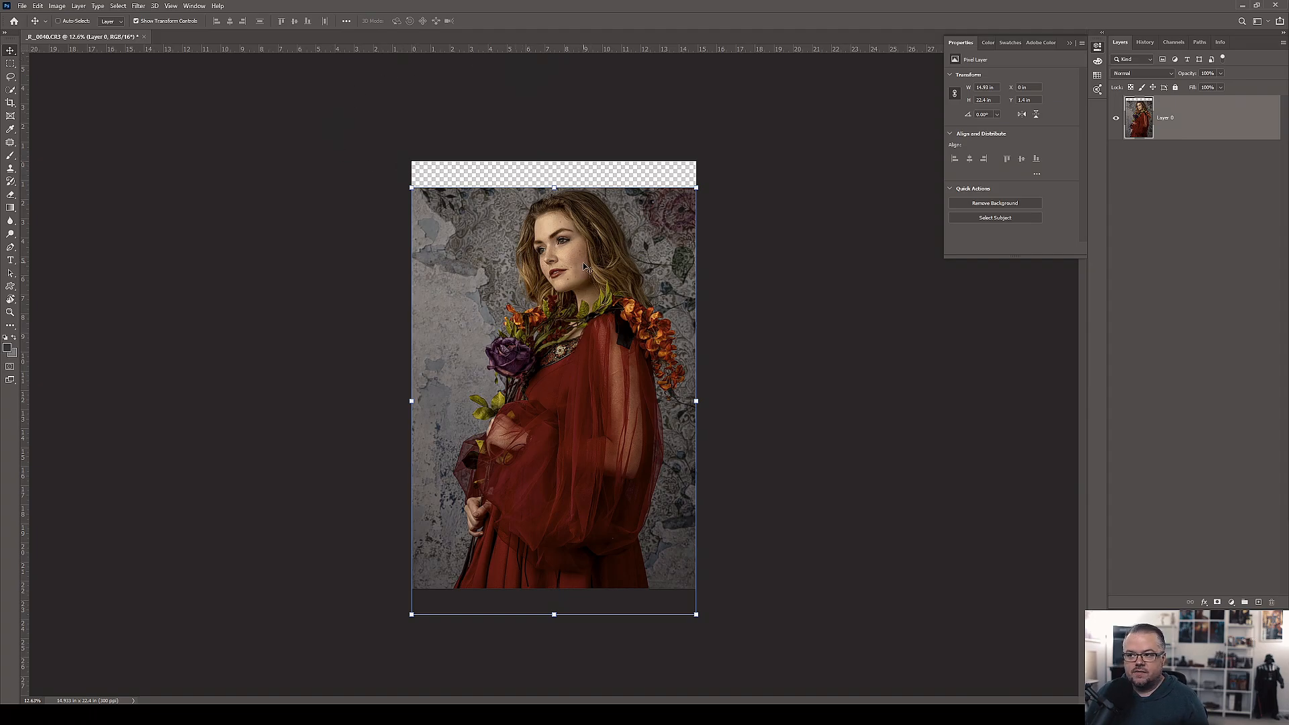
drag(584, 293, 583, 288)
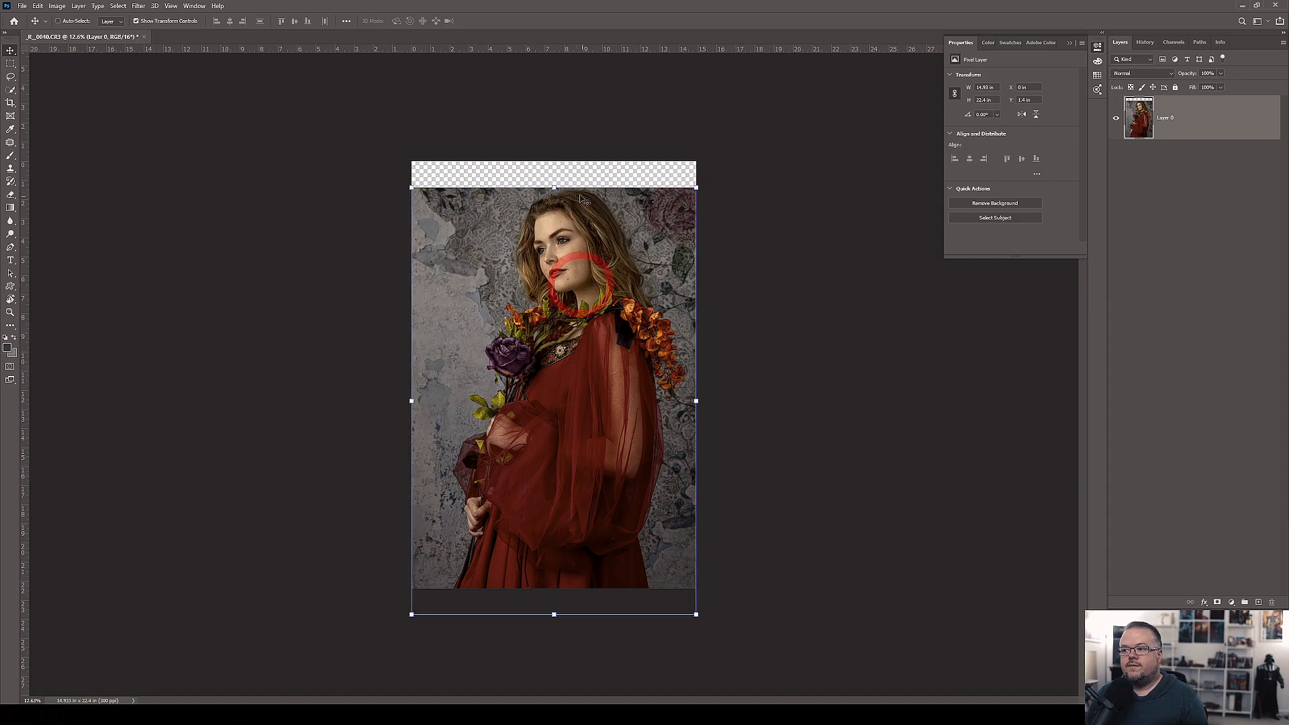
click(549, 179)
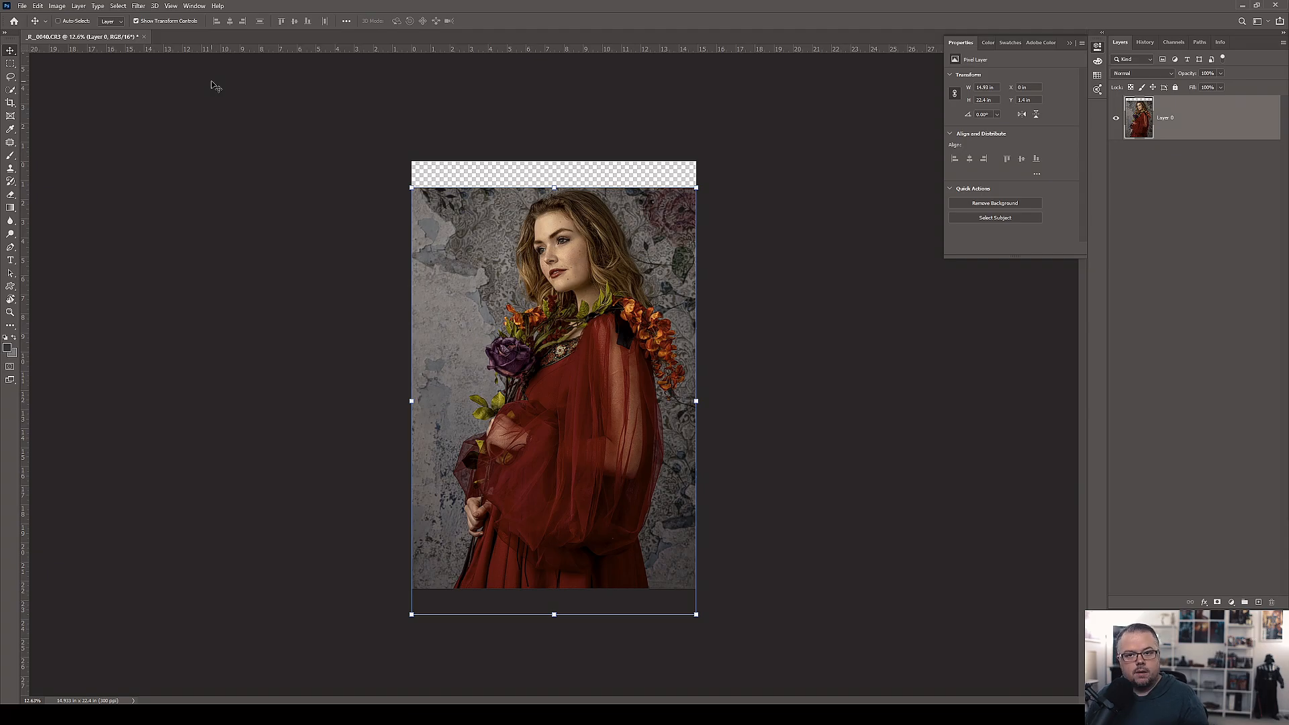
- Flatten the image and select the white strip at its upper edge with a rectangular marquee slightly overlapping the photo
click(78, 7)
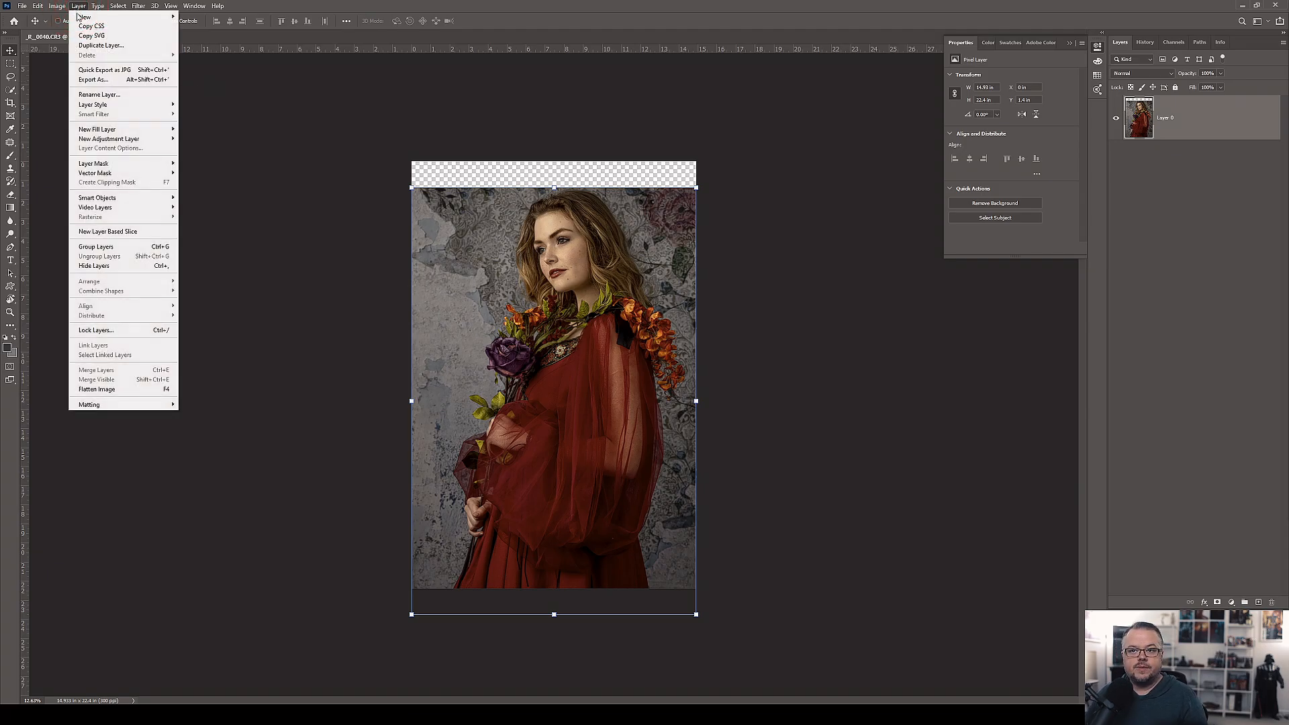
click(96, 389)
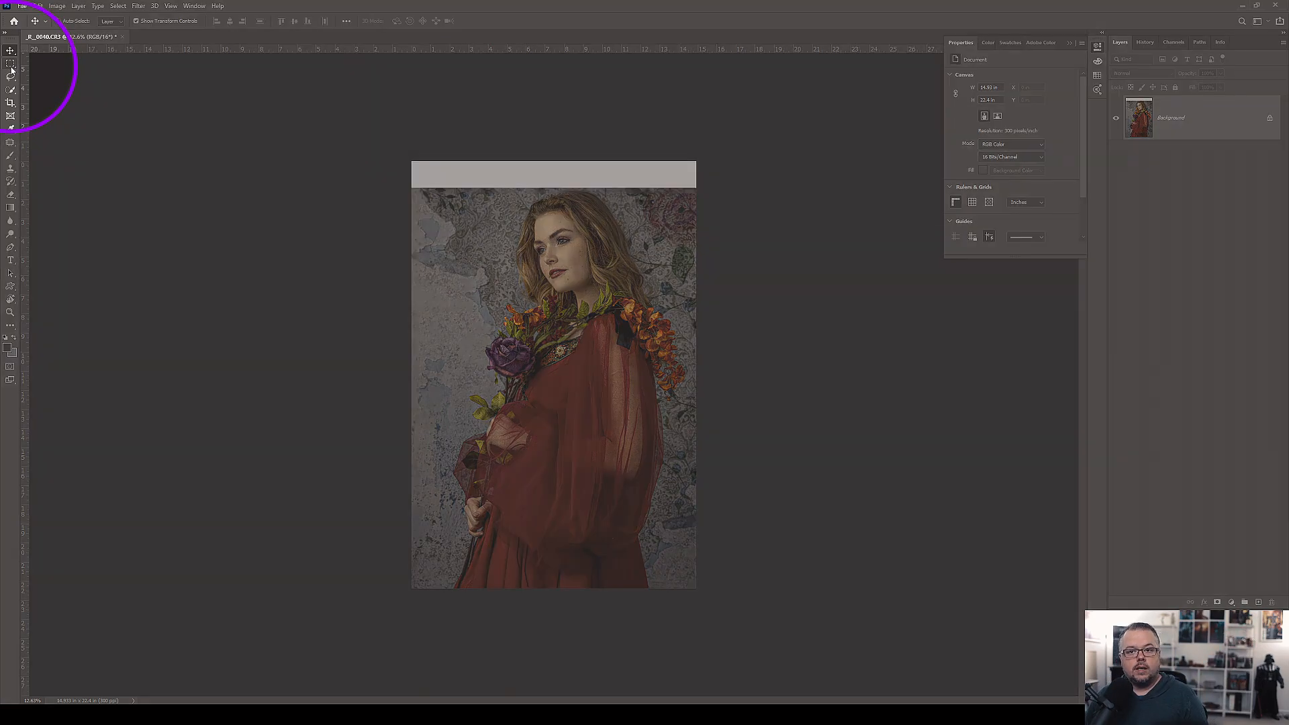
click(10, 63)
drag(412, 161, 698, 192)
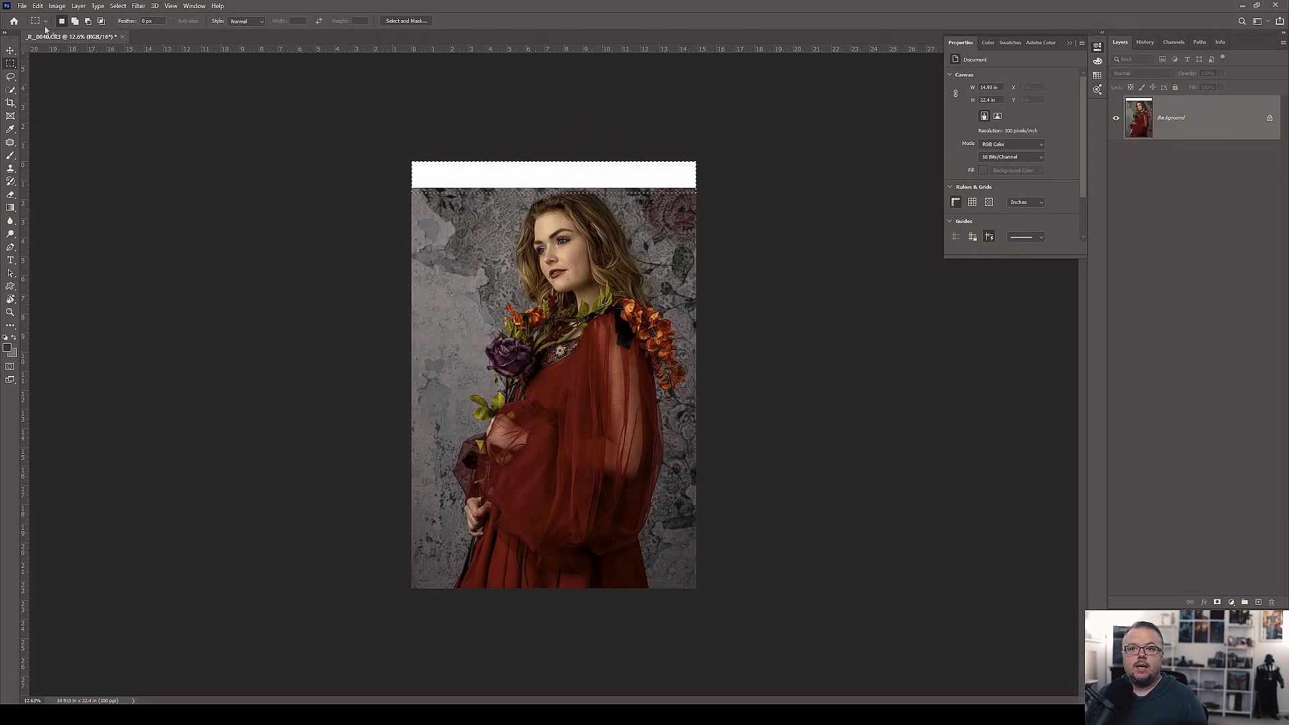
- Start Content-Aware Fill on the selected strip and inspect the fill above the head in the enlarged preview
click(38, 6)
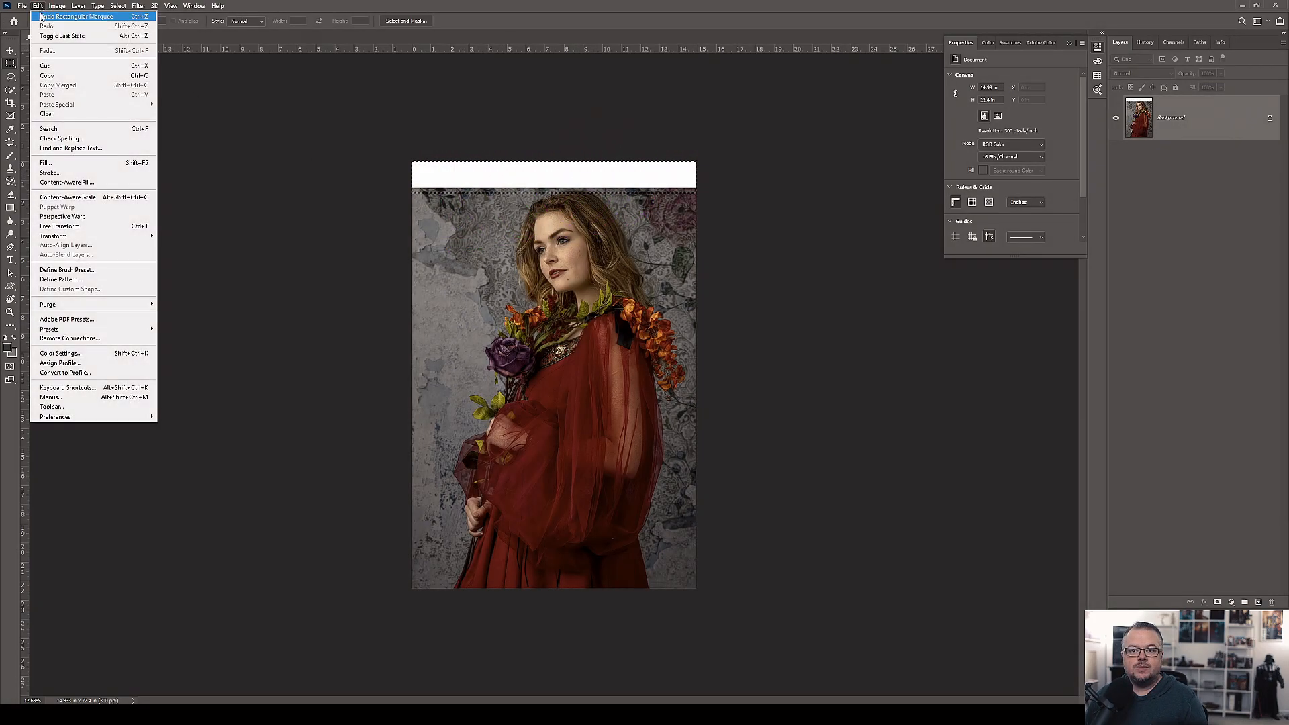
click(74, 184)
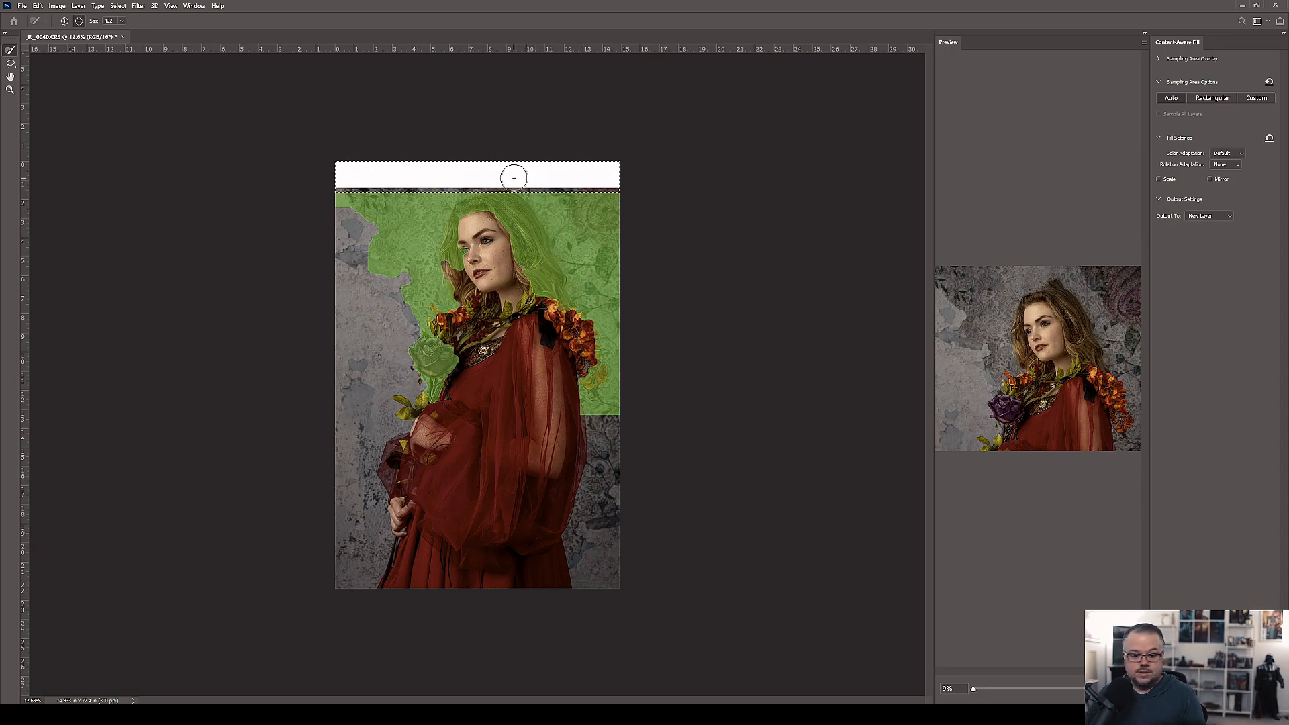
mouse_move(414, 230)
mouse_down()
mouse_move(392, 219)
mouse_move(526, 233)
mouse_up()
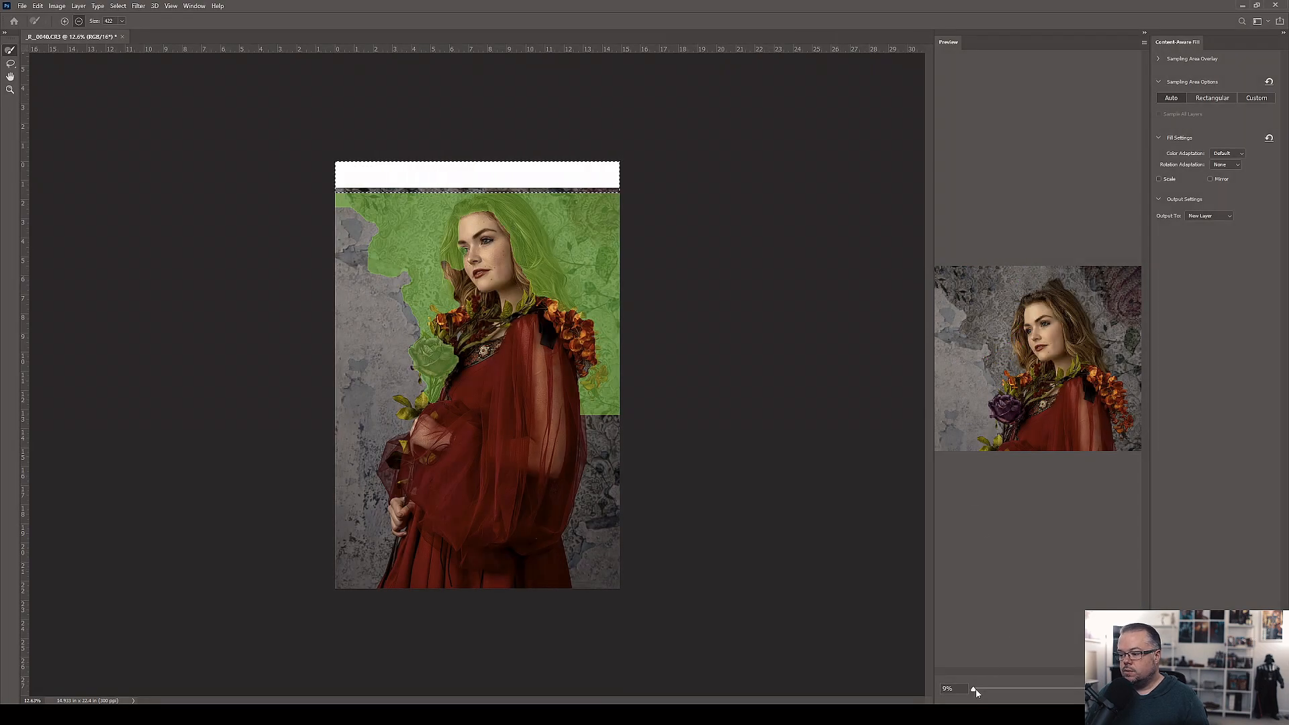
drag(975, 689, 978, 689)
drag(1081, 222, 1007, 216)
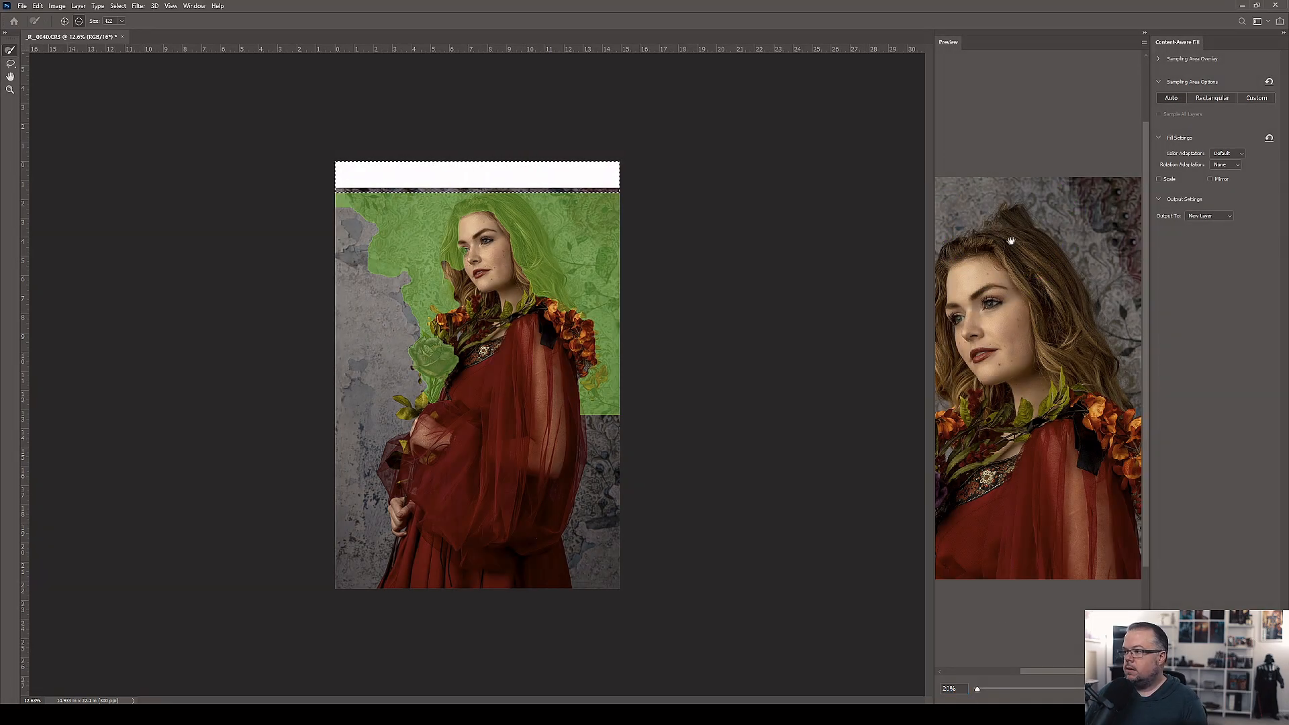
drag(1088, 243, 1037, 242)
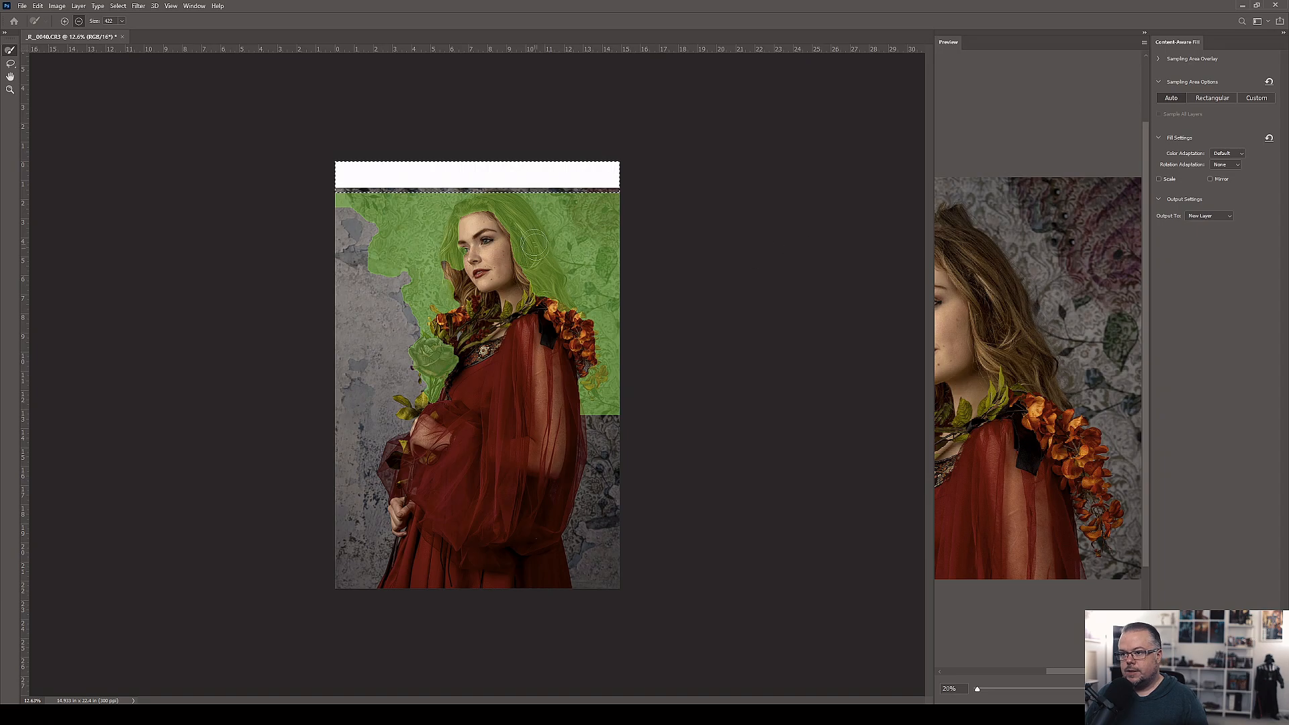
drag(964, 267, 1073, 278)
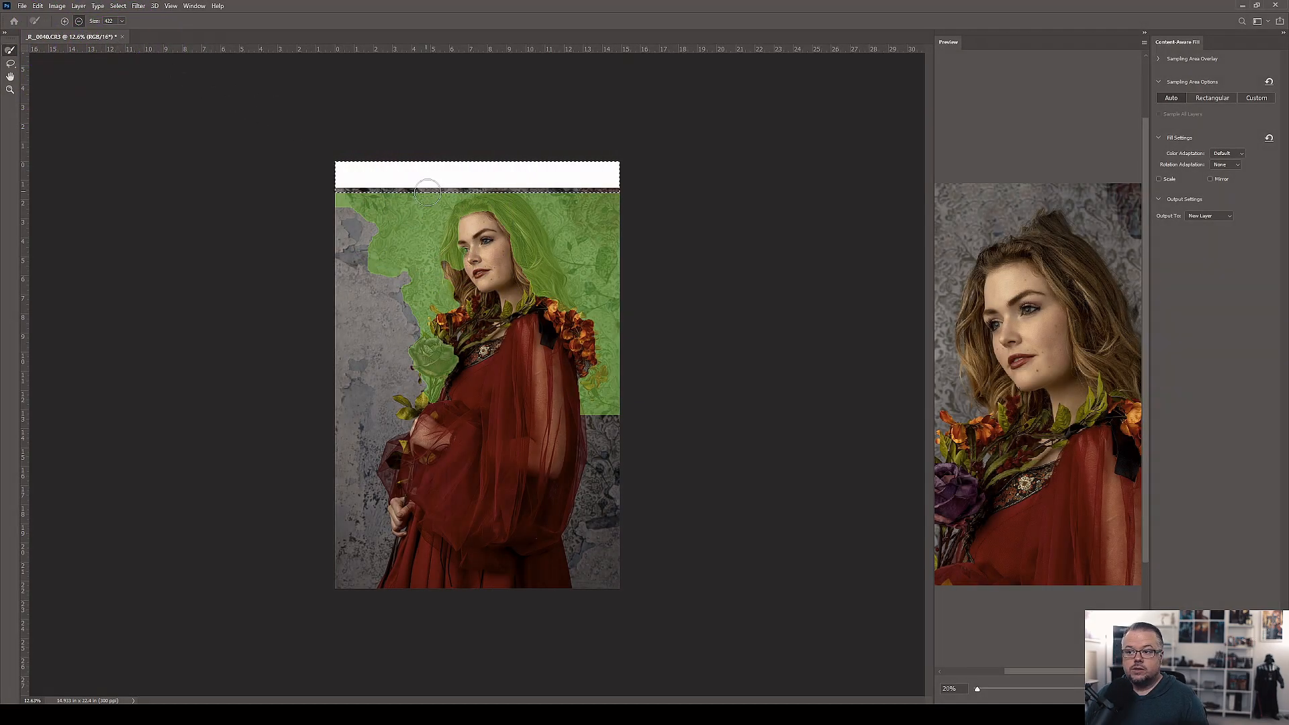
- Remove the woman's hair, the orange flowers and the purple rose from the sampling area with the Sampling Brush
click(523, 242)
drag(524, 242, 523, 218)
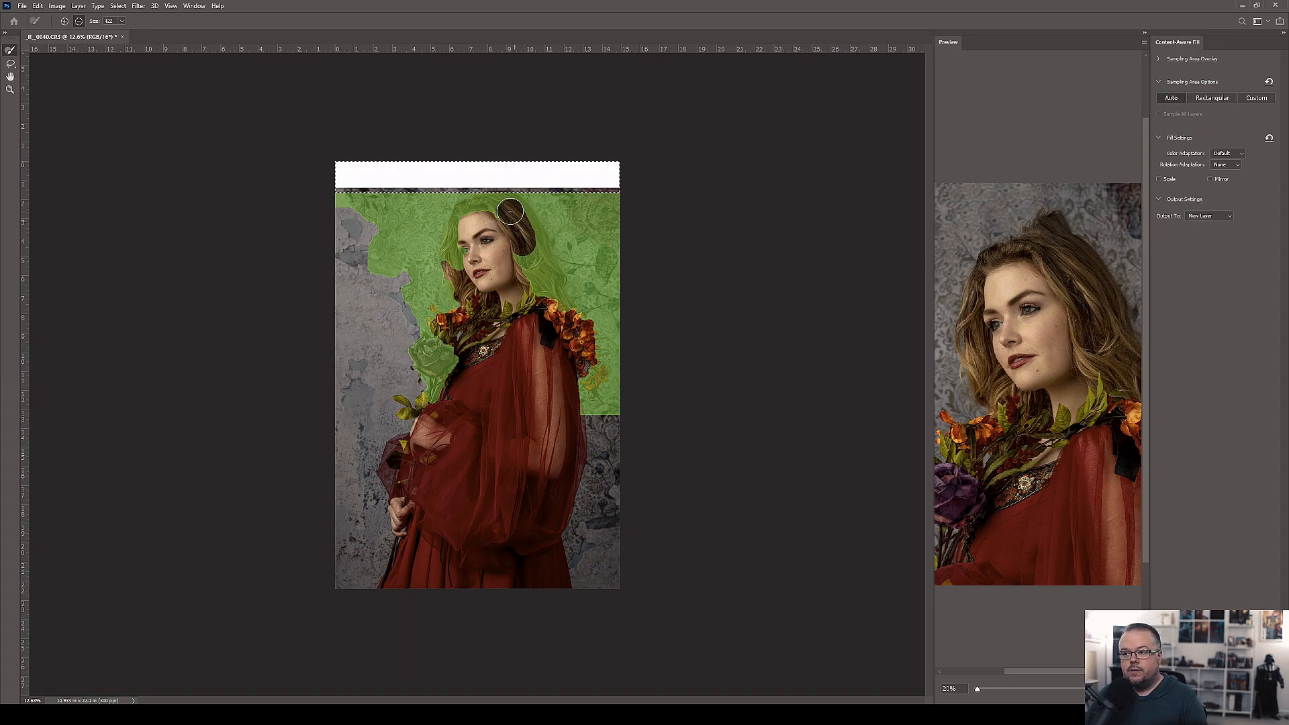
mouse_move(459, 226)
mouse_down()
mouse_move(459, 265)
mouse_move(466, 213)
mouse_move(496, 215)
mouse_move(507, 243)
mouse_move(478, 219)
mouse_move(454, 237)
mouse_move(440, 326)
mouse_move(454, 296)
mouse_move(516, 304)
mouse_move(514, 258)
mouse_move(551, 288)
mouse_move(529, 222)
mouse_move(572, 320)
mouse_move(542, 222)
mouse_move(515, 202)
mouse_move(522, 235)
mouse_up()
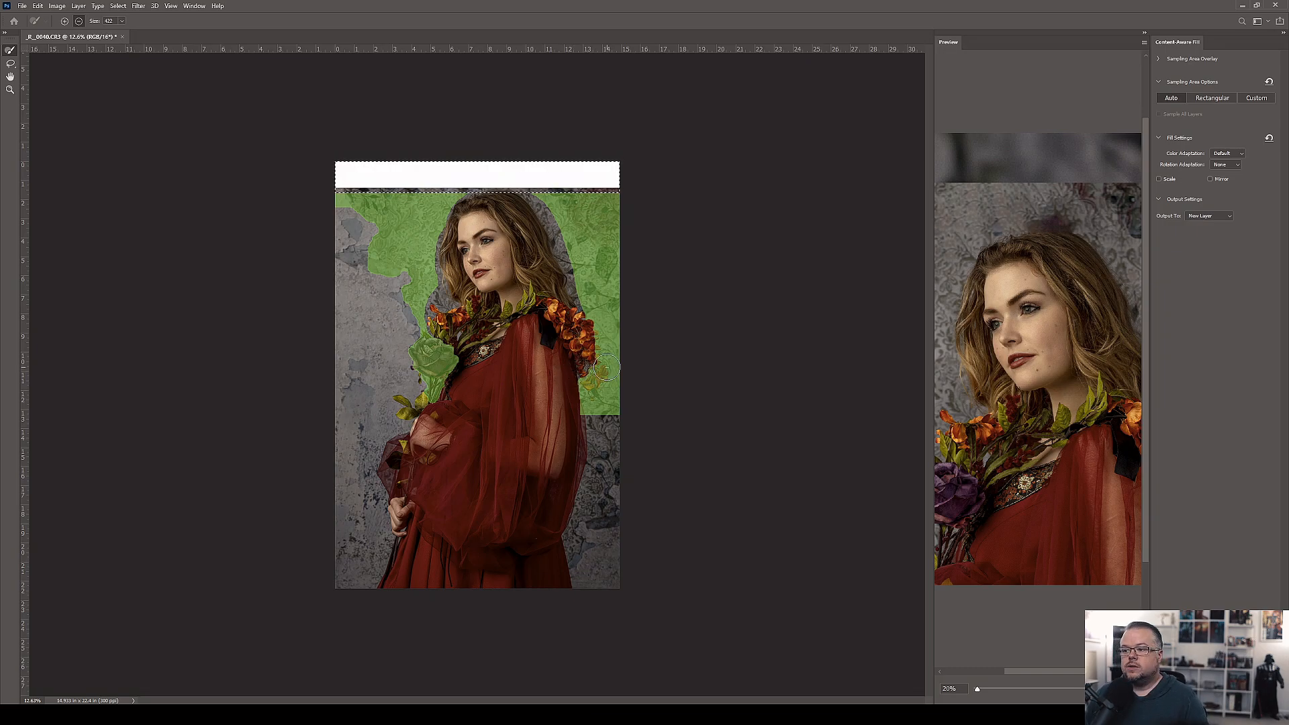
mouse_move(585, 332)
mouse_down()
mouse_move(599, 390)
mouse_move(585, 413)
mouse_move(584, 362)
mouse_move(590, 402)
mouse_move(600, 376)
mouse_move(596, 405)
mouse_up()
mouse_move(448, 338)
mouse_down()
mouse_move(423, 378)
mouse_move(407, 363)
mouse_move(437, 313)
mouse_move(423, 310)
mouse_move(450, 217)
mouse_up()
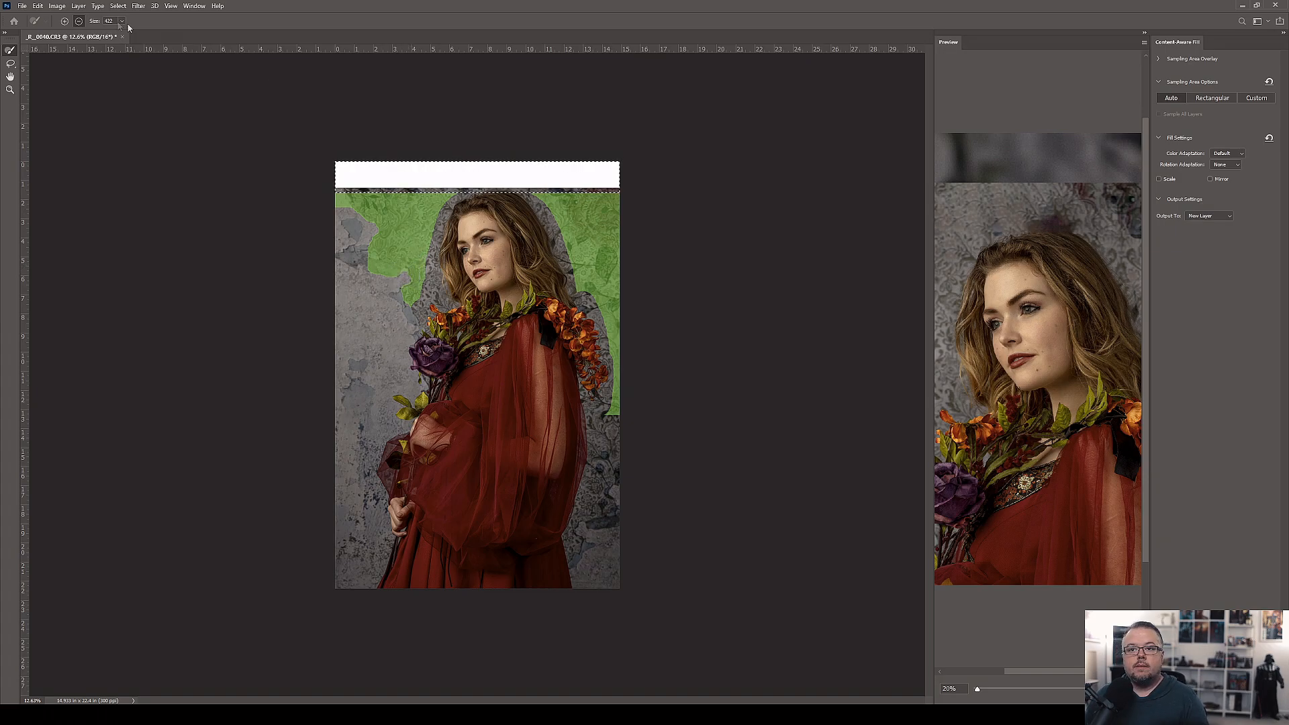
- Add the plaster wall on both sides of the woman to the sampling area, keeping clear of her figure
click(65, 21)
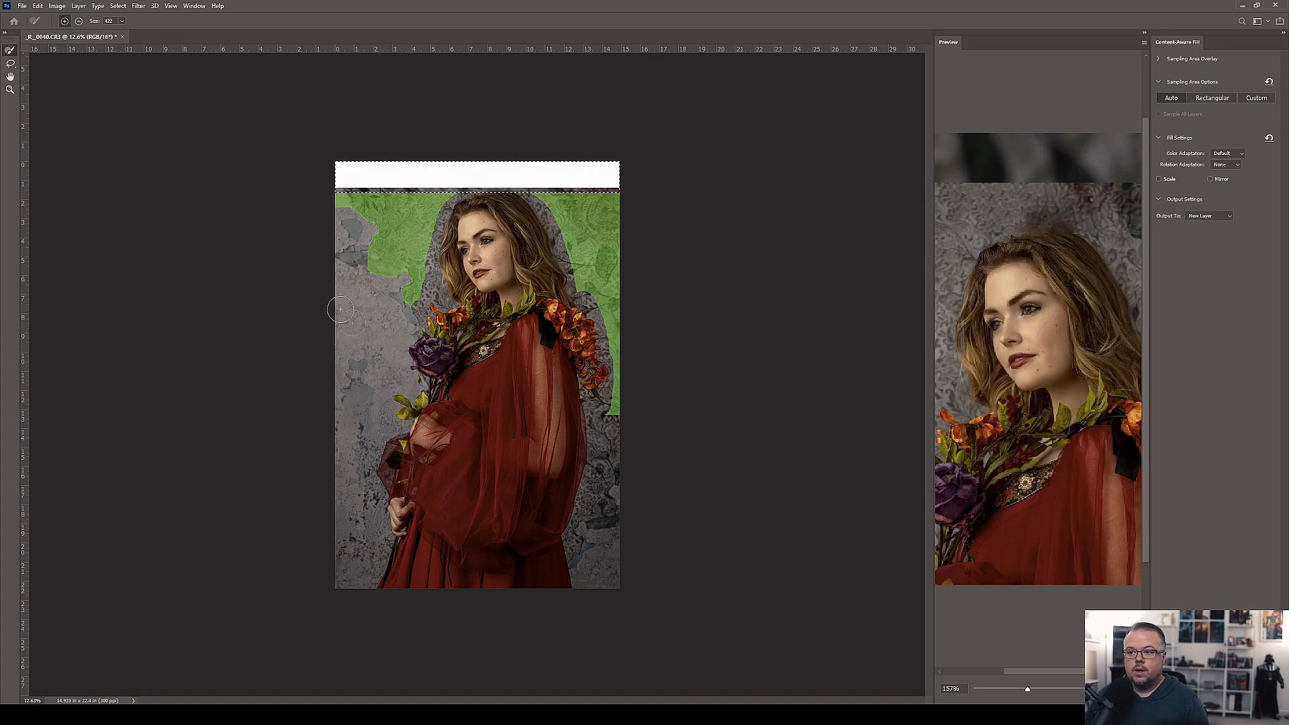
mouse_move(398, 276)
mouse_down()
mouse_move(403, 322)
mouse_move(380, 242)
mouse_move(367, 285)
mouse_move(349, 217)
mouse_move(361, 221)
mouse_move(339, 223)
mouse_move(355, 220)
mouse_move(350, 341)
mouse_move(367, 290)
mouse_move(386, 348)
mouse_move(394, 332)
mouse_move(388, 353)
mouse_move(381, 324)
mouse_move(352, 365)
mouse_move(335, 333)
mouse_move(355, 394)
mouse_move(393, 373)
mouse_move(384, 360)
mouse_move(356, 388)
mouse_up()
mouse_move(622, 412)
mouse_down()
mouse_move(606, 509)
mouse_move(621, 450)
mouse_move(623, 533)
mouse_move(604, 524)
mouse_move(602, 547)
mouse_move(606, 522)
mouse_move(599, 552)
mouse_move(605, 528)
mouse_move(614, 557)
mouse_up()
mouse_move(335, 406)
mouse_down()
mouse_move(349, 440)
mouse_move(362, 406)
mouse_move(339, 491)
mouse_move(350, 436)
mouse_move(337, 470)
mouse_up()
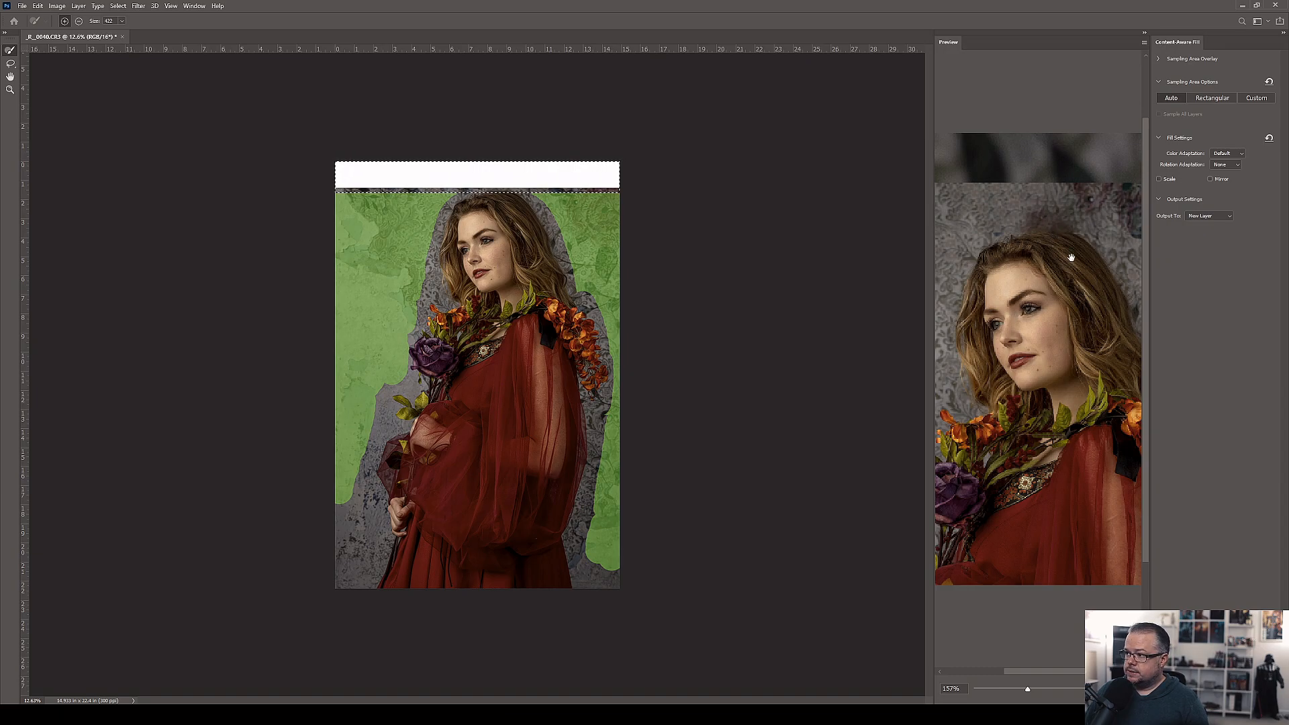
- Check the updated fill preview across the wall, output the fill to a new layer and deselect the strip
scroll(1071, 257, up, 1)
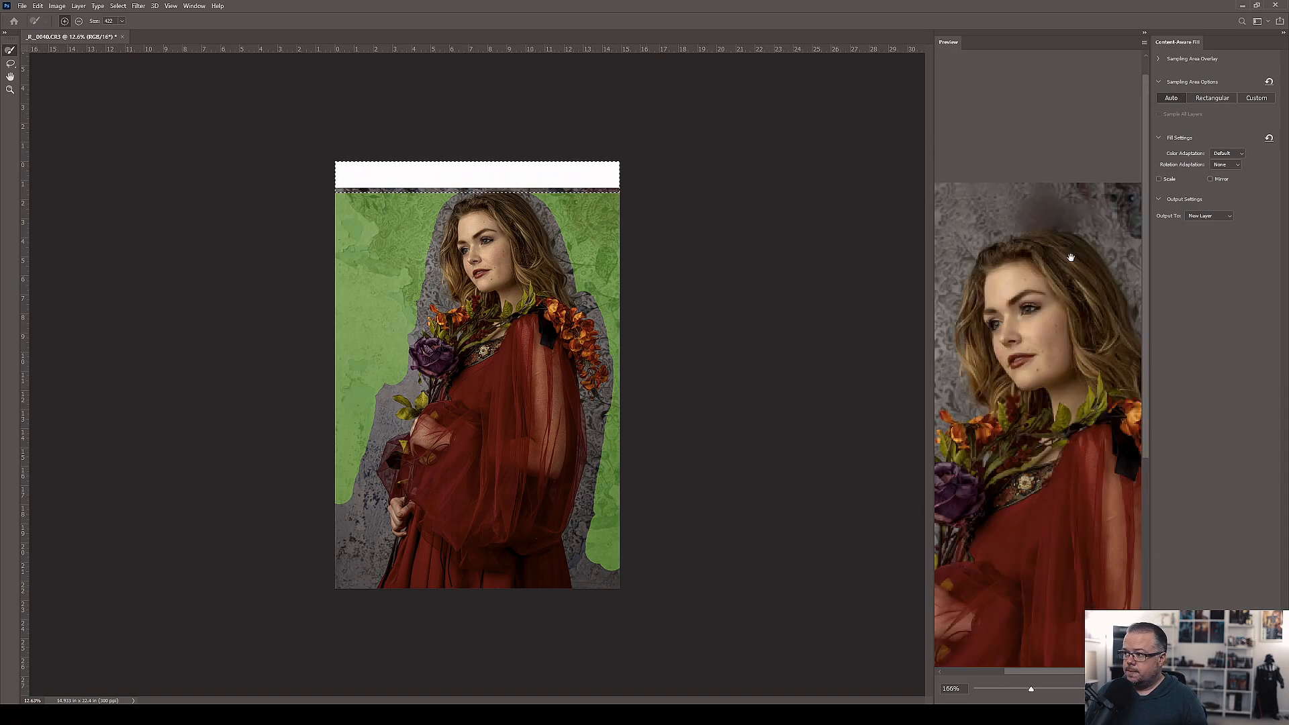
scroll(1070, 257, down, 1)
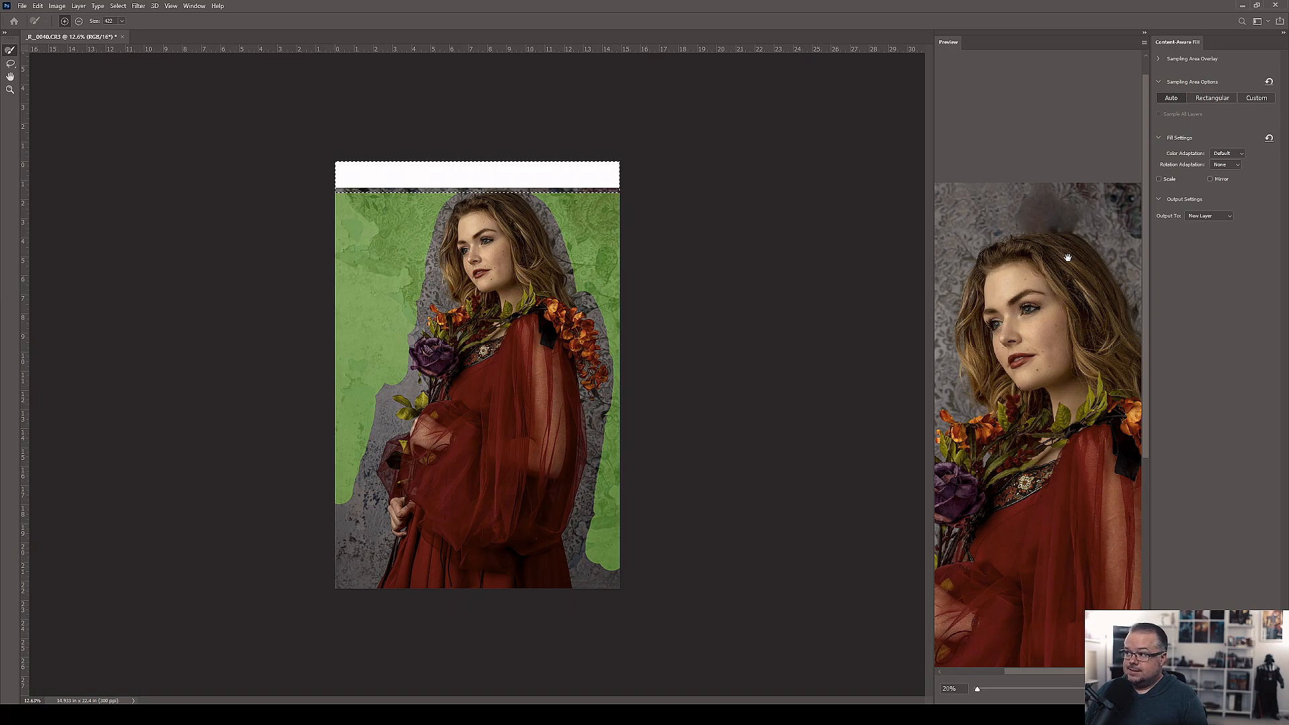
drag(1090, 285, 1008, 321)
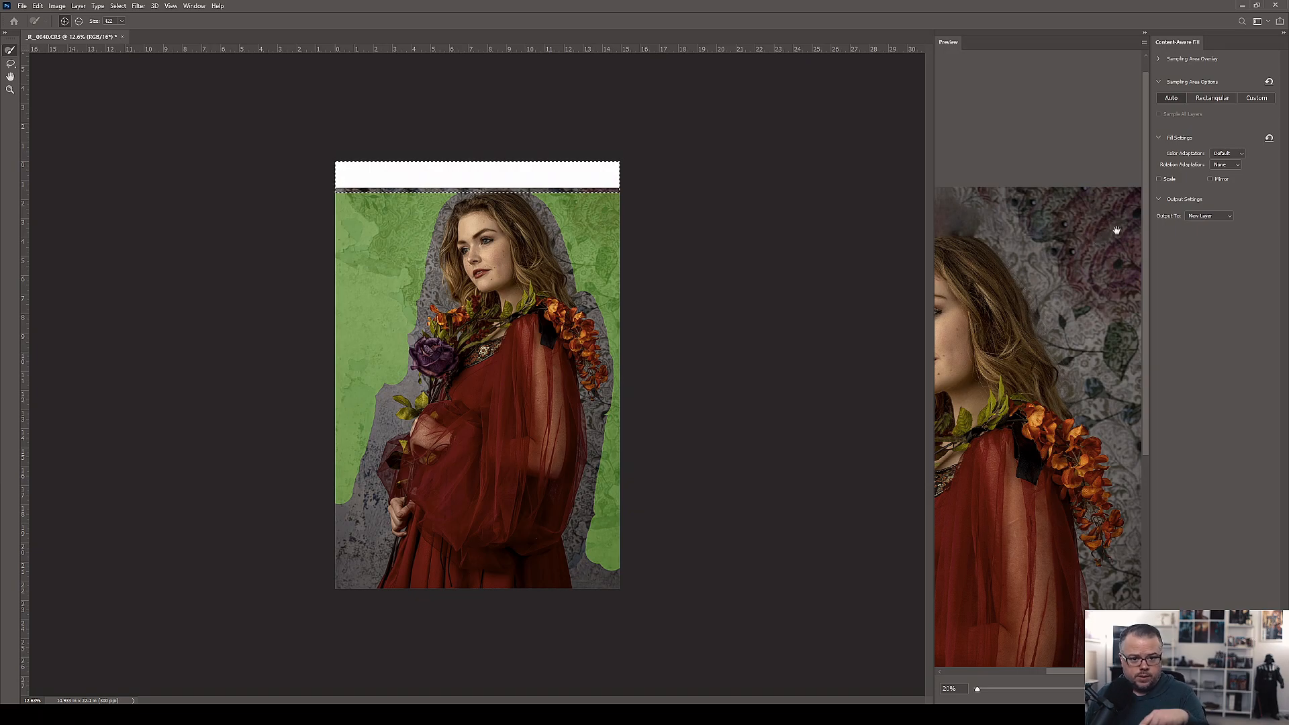
drag(1027, 330, 1140, 325)
drag(1065, 315, 1016, 343)
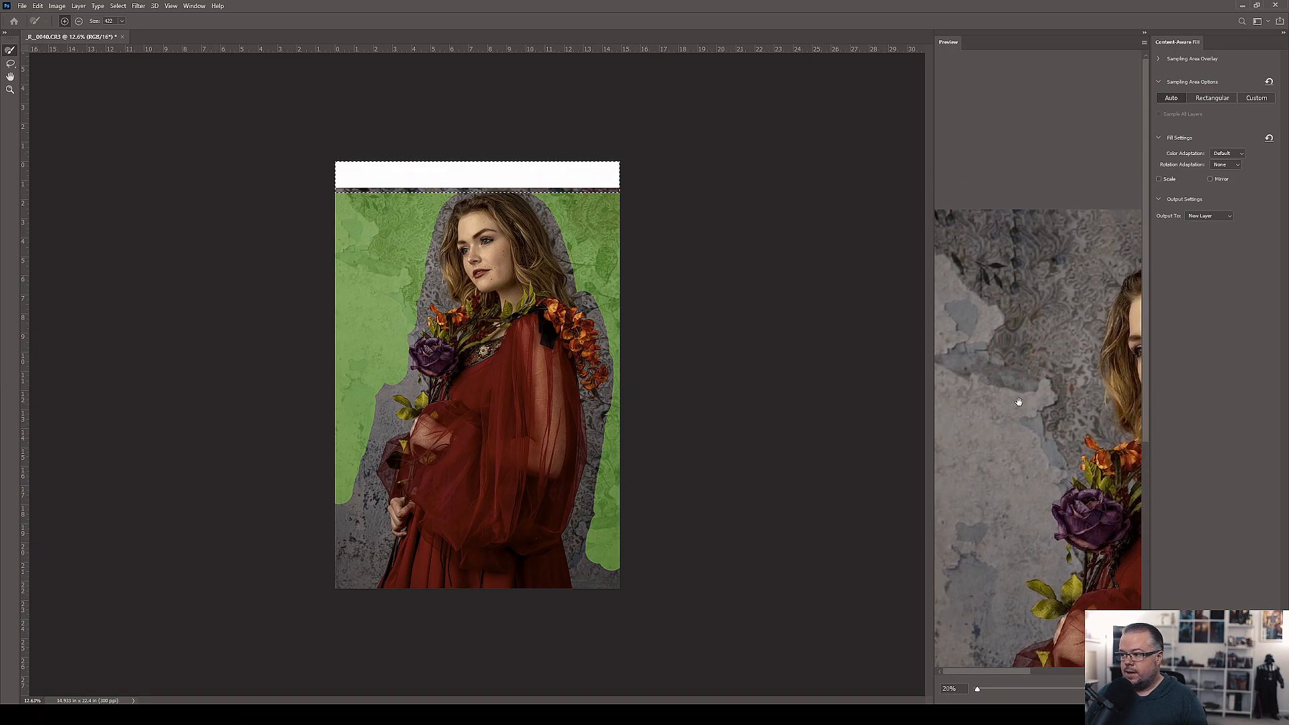
drag(1020, 401, 995, 402)
drag(1074, 348, 995, 326)
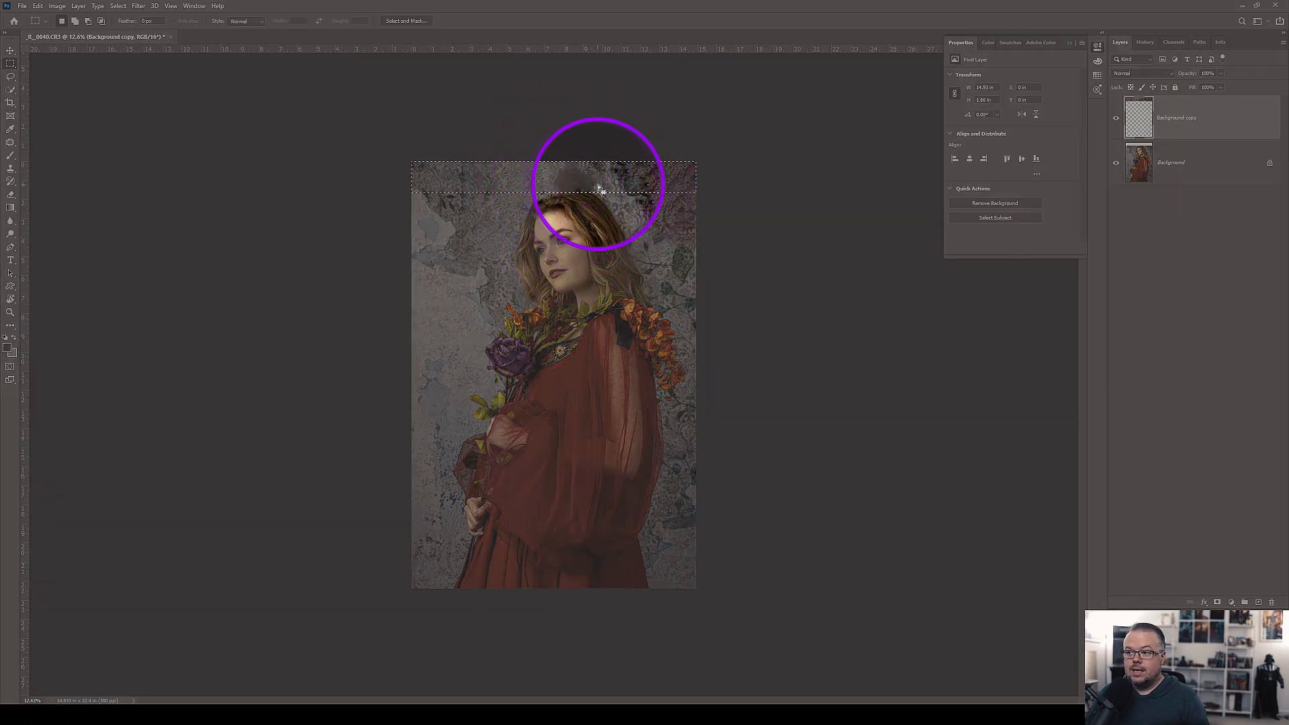
key(ctrl+d)
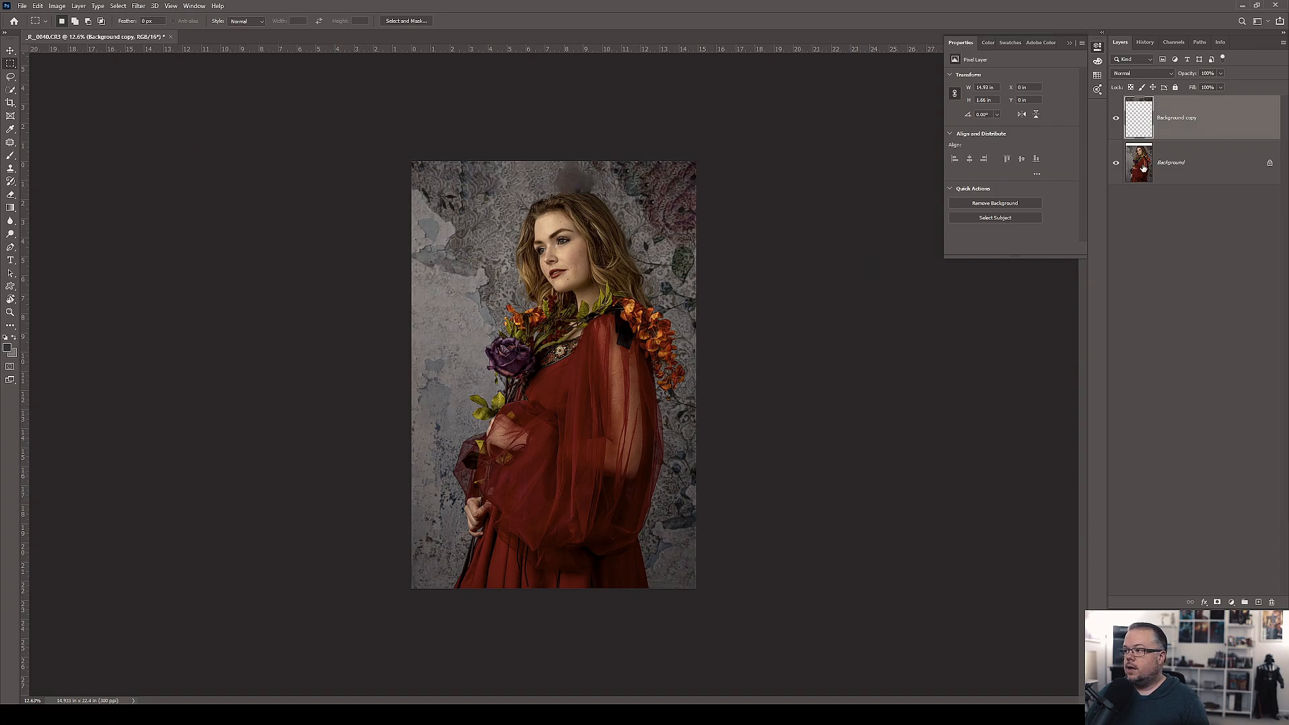
- Hide the Background layer to examine the generated strip on its own, and show the whole image again
click(1116, 163)
scroll(485, 176, up, 3)
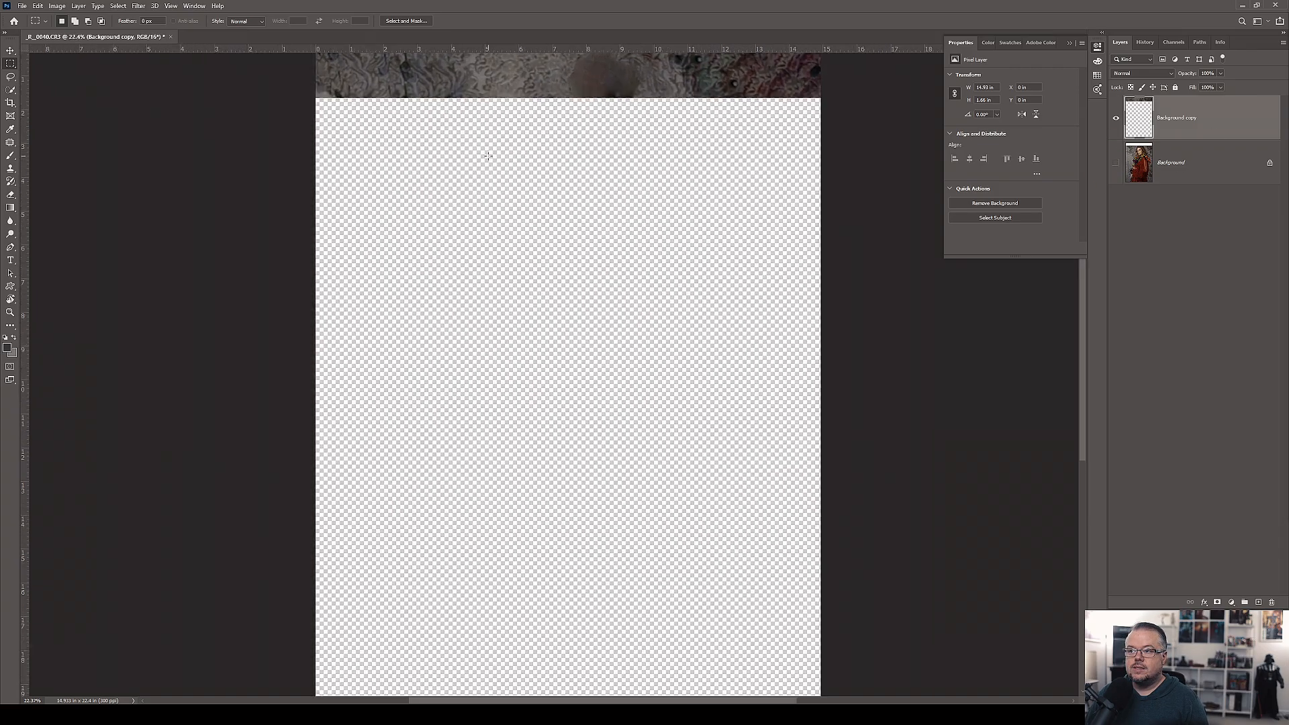
drag(518, 175, 496, 319)
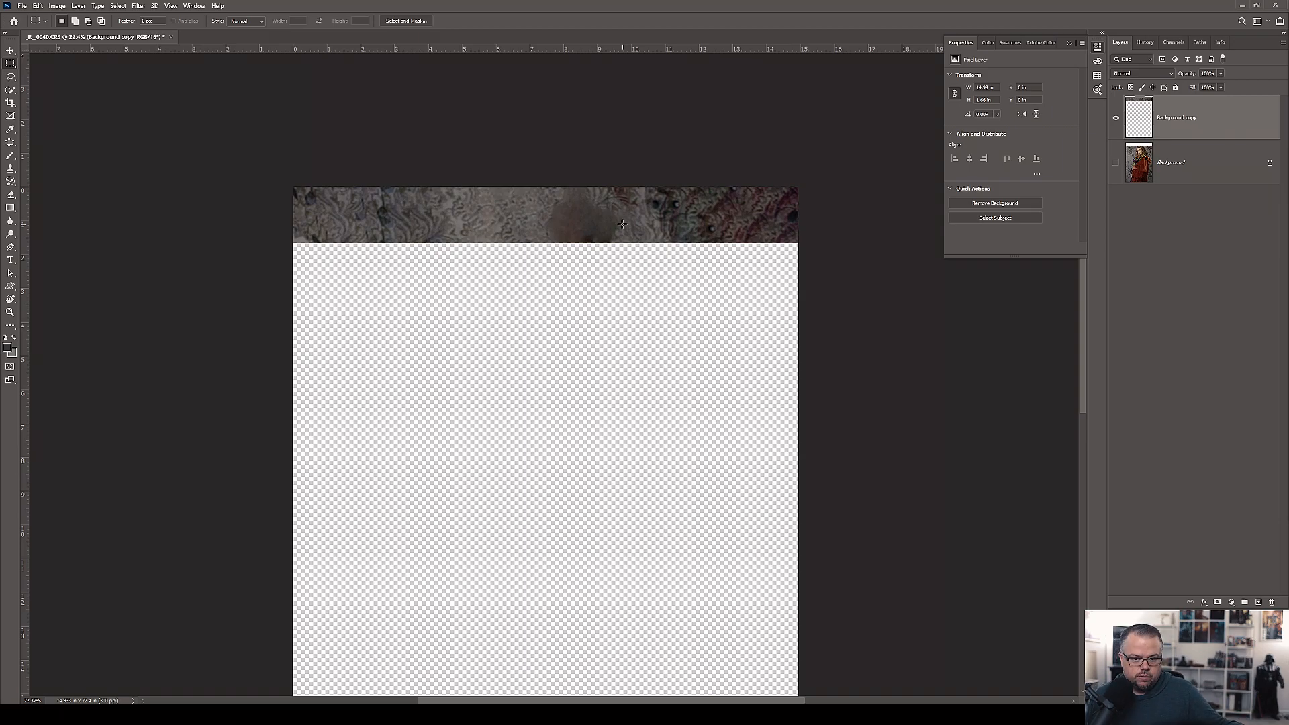
click(1116, 163)
key(ctrl+0)
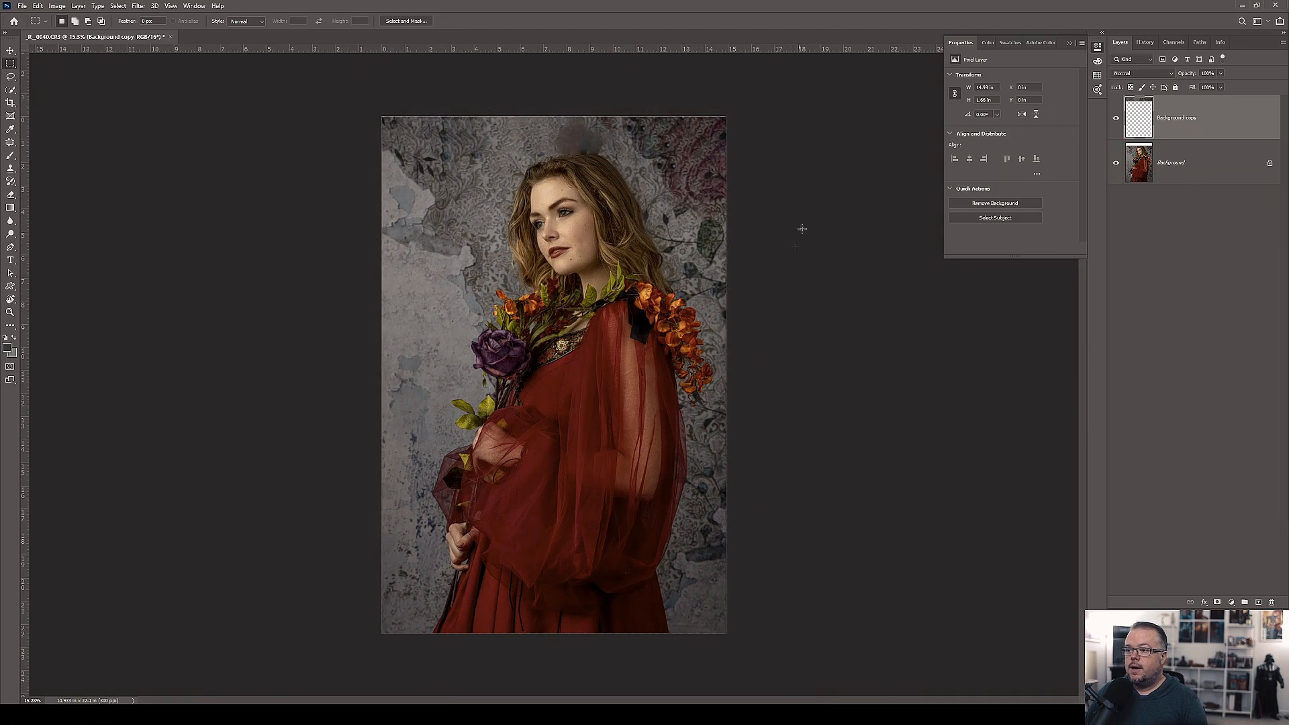
- Flatten the fill layer and the Background into a single layer
click(78, 6)
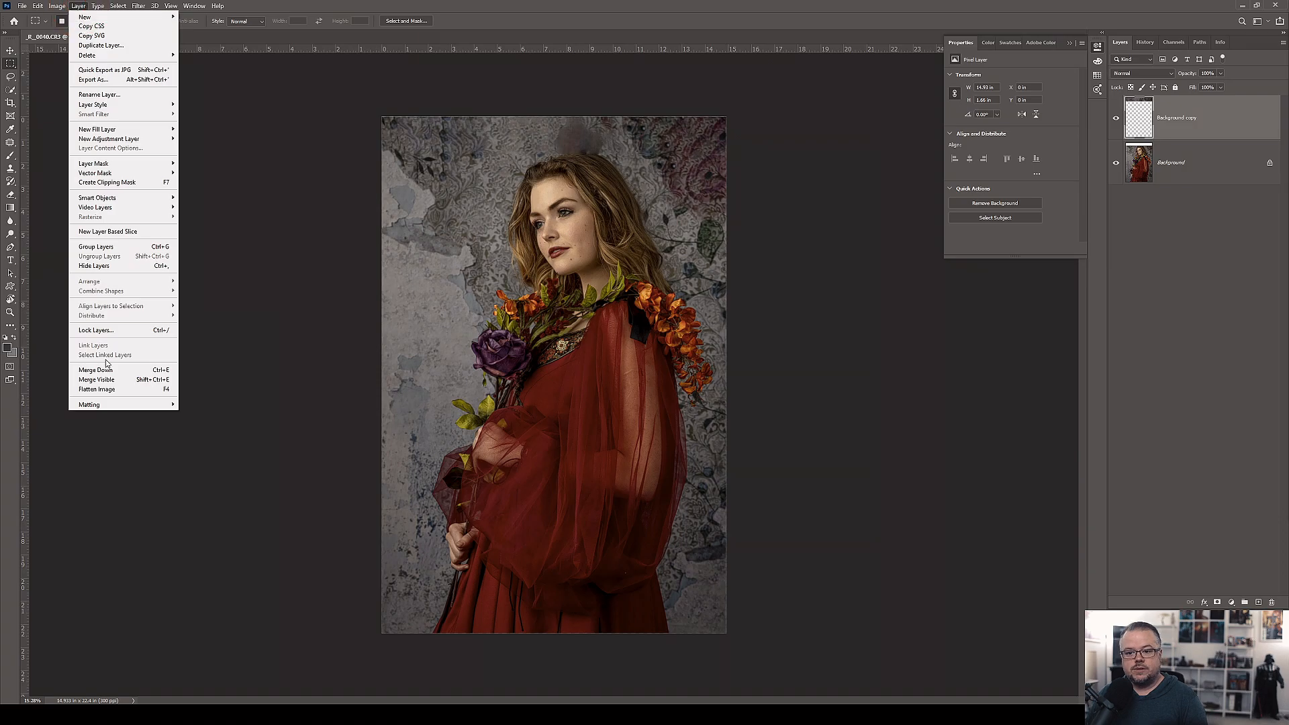
click(96, 388)
- Choose the Clone Stamp and enlarge its brush to 300 px for the dark smudge above the woman's hair
scroll(547, 233, up, 3)
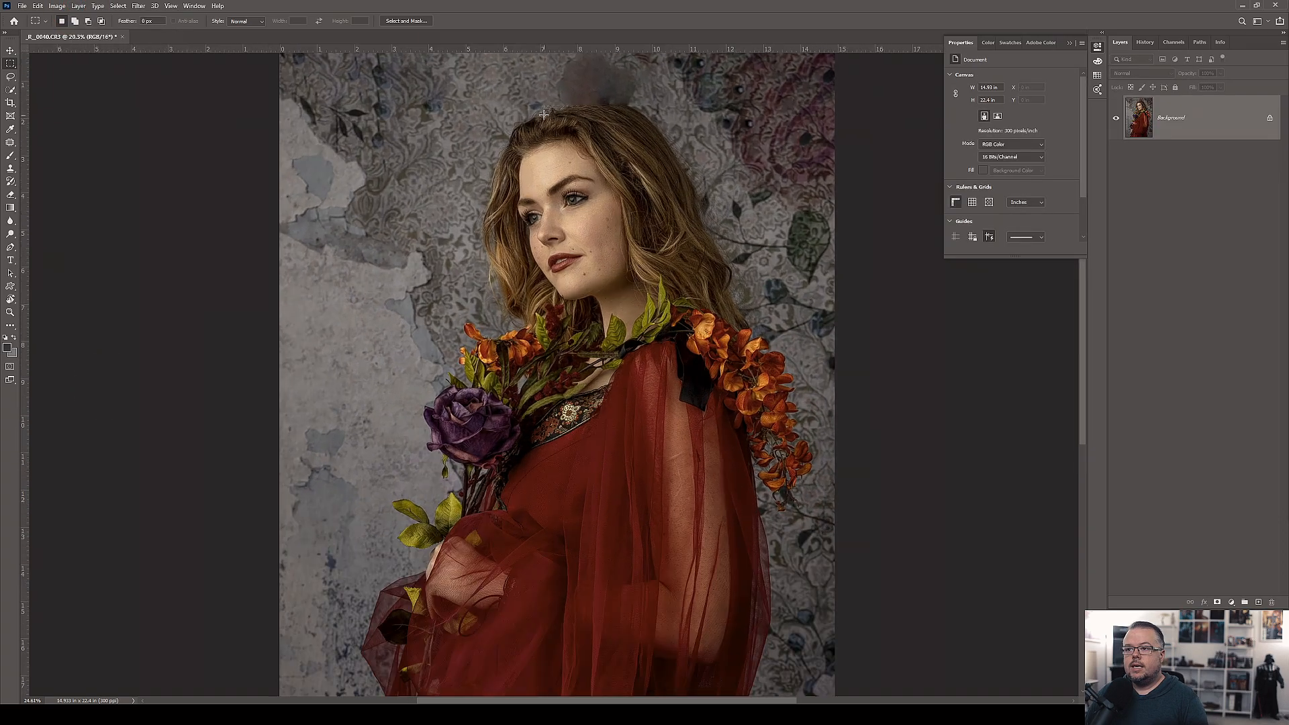
scroll(526, 107, up, 3)
drag(429, 145, 392, 268)
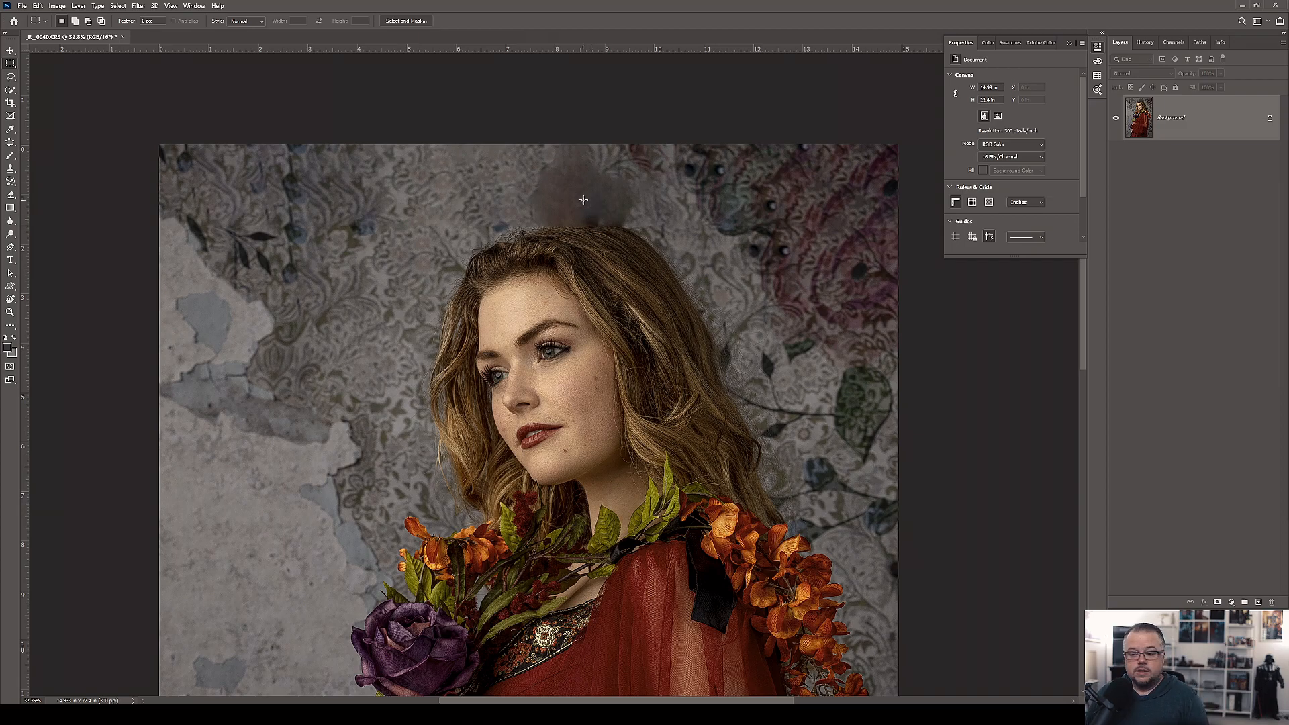
key(s)
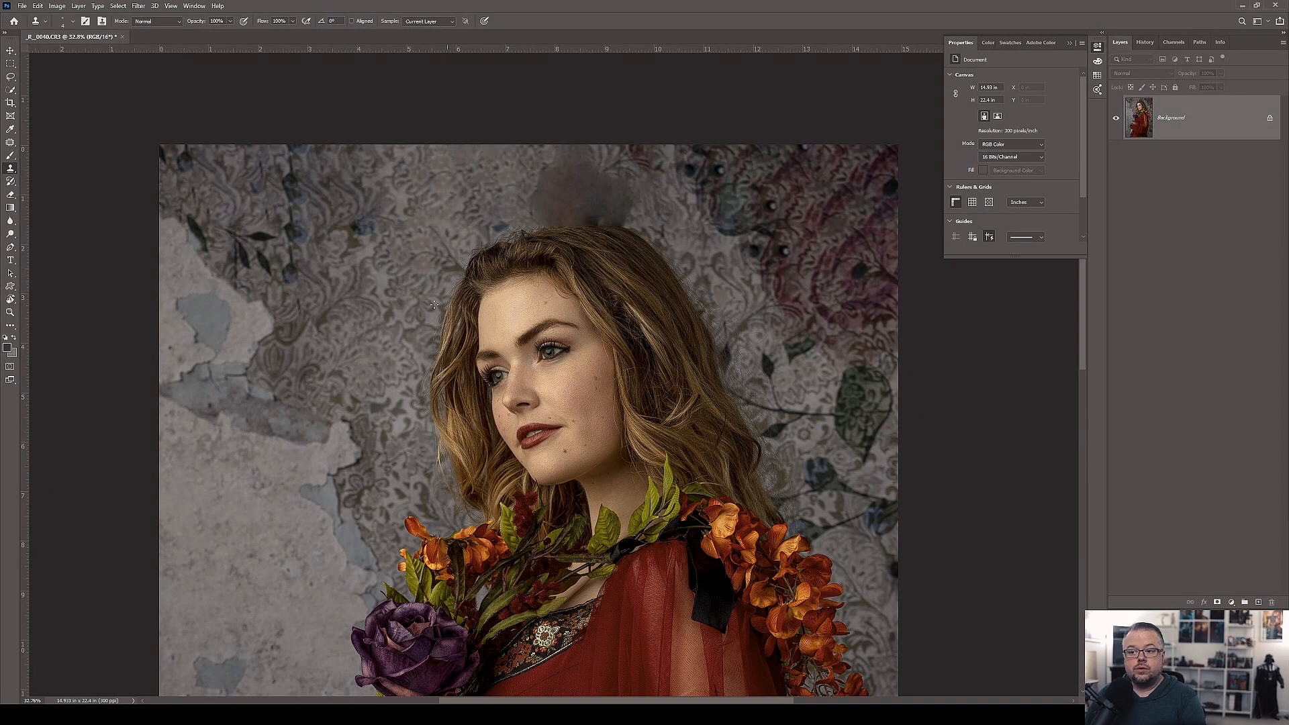
key(bracketright)
key(bracketright)
key(bracketright)
key(bracketright)
key(bracketright)
key(bracketright)
key(bracketright)
key(bracketright)
key(bracketright)
key(bracketright)
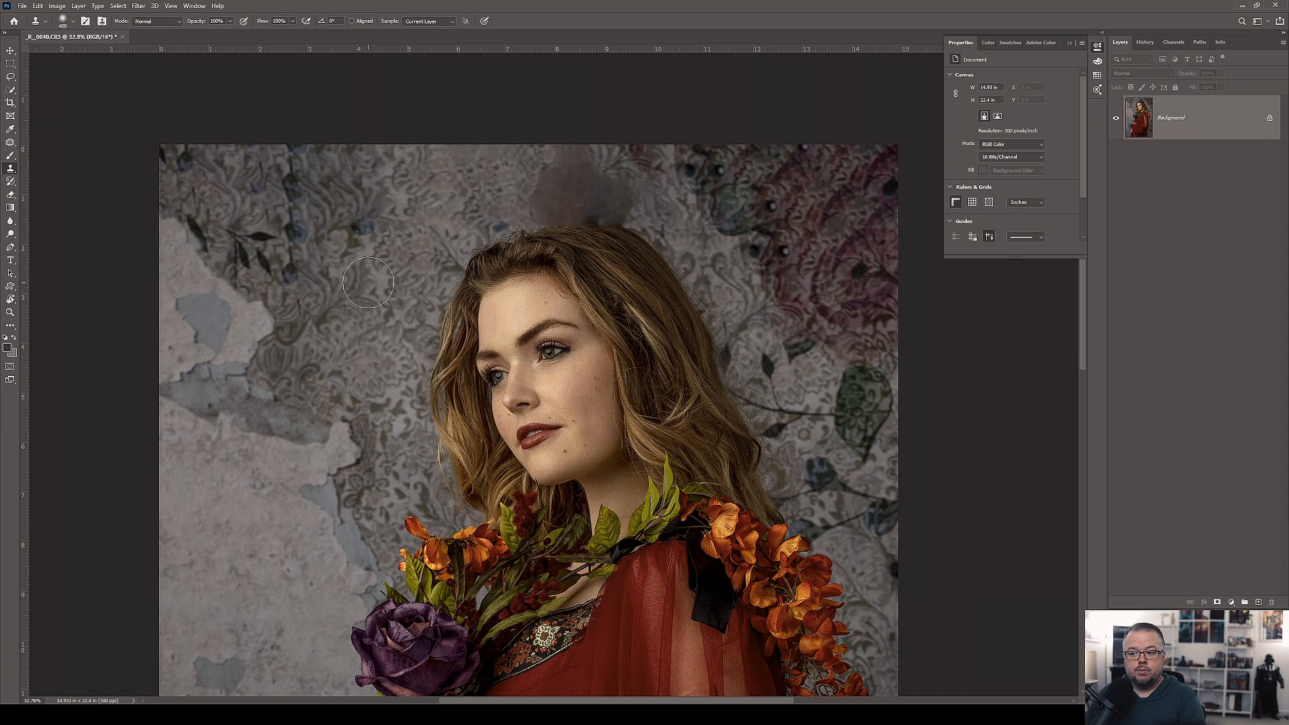
key(bracketright)
key(bracketright)
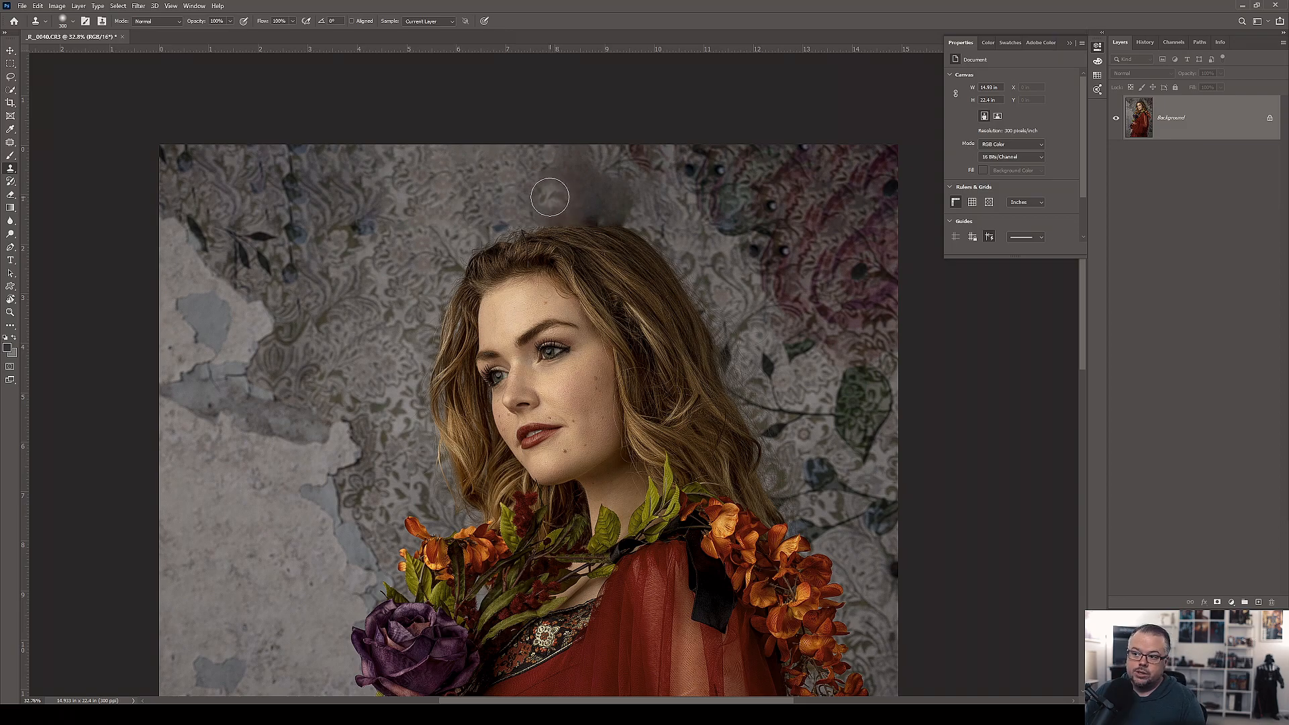
- Try to clone the wall in one long stroke from the smudge towards the pink floral area, and undo it
key(ctrl)
key(ctrl)
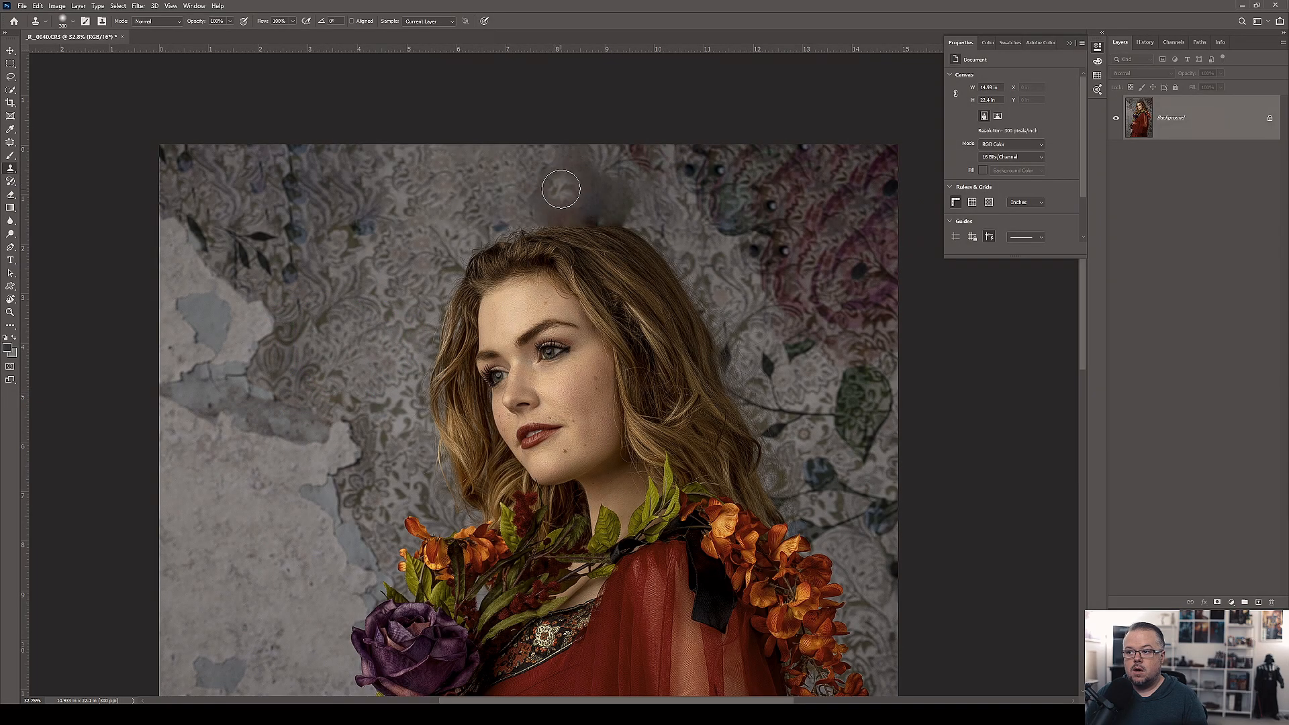
mouse_move(561, 189)
mouse_down()
mouse_move(555, 198)
mouse_move(585, 205)
mouse_move(625, 194)
mouse_move(588, 163)
mouse_move(551, 161)
mouse_move(641, 168)
mouse_move(671, 218)
mouse_move(759, 188)
mouse_move(692, 161)
mouse_move(731, 155)
mouse_up()
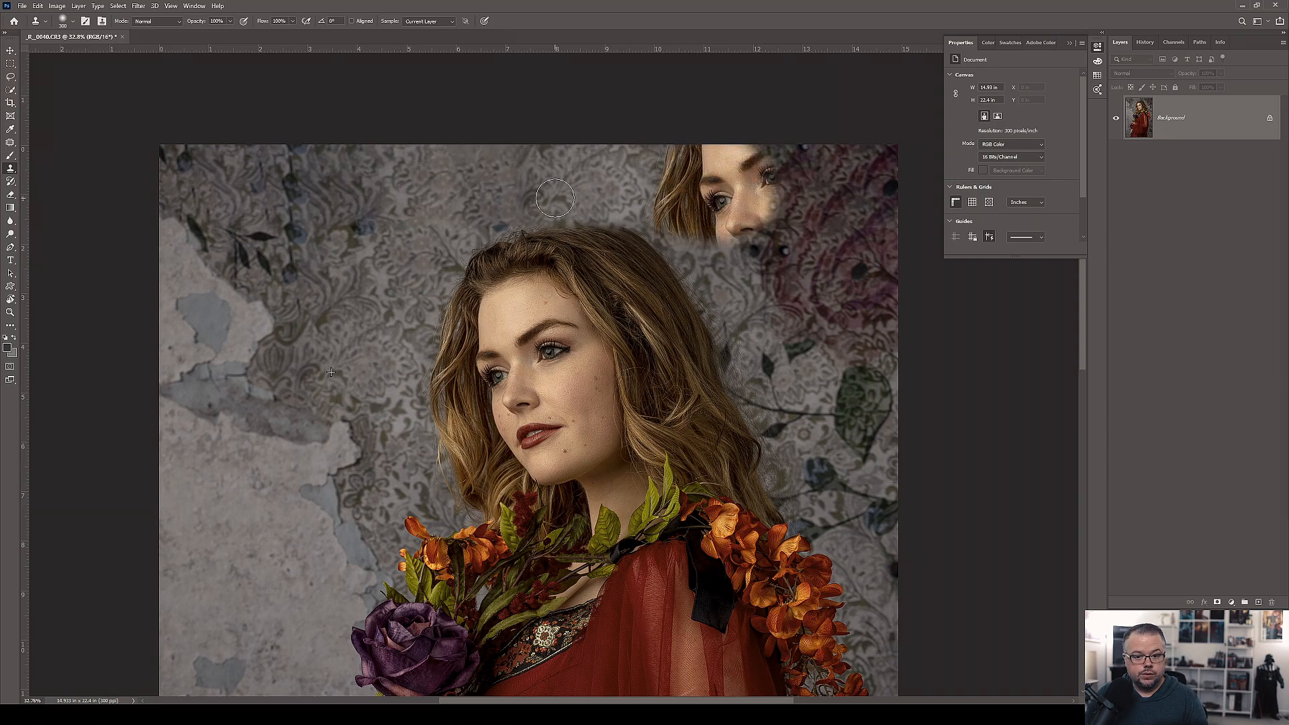
key(ctrl+z)
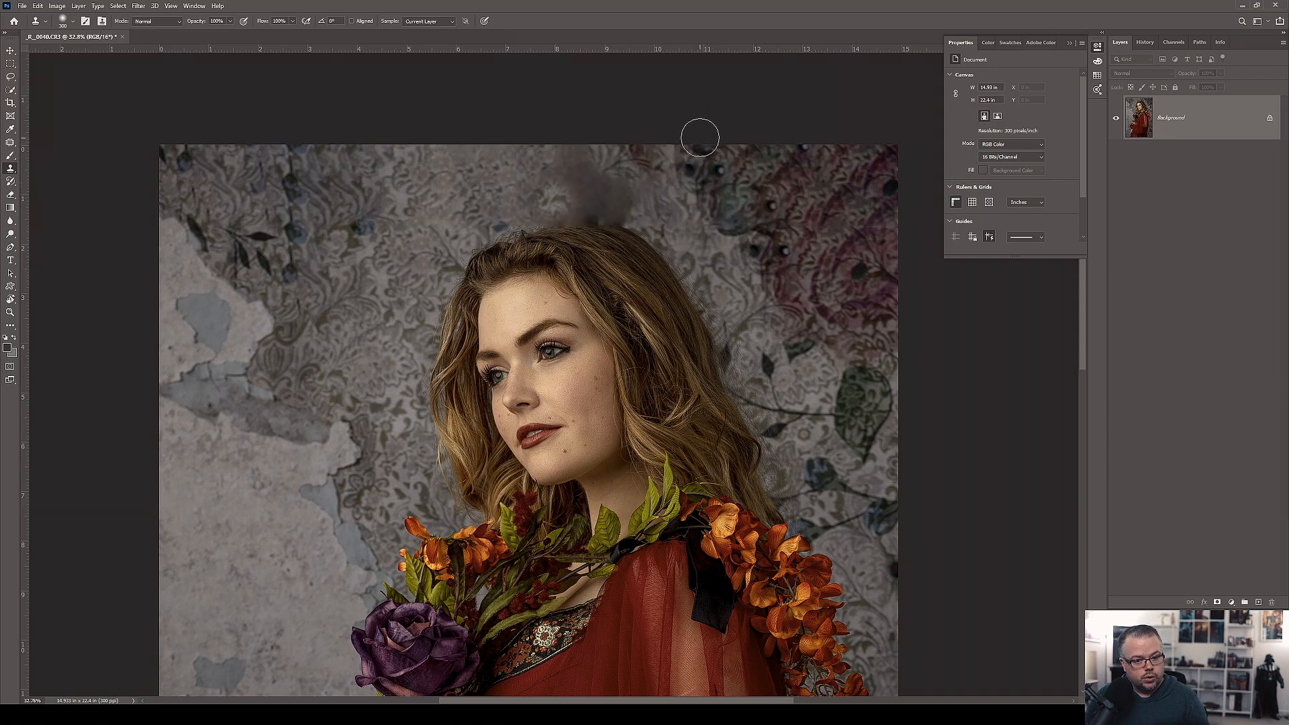
- Reduce the Clone Stamp brush to 90 px and clone the wallpaper pattern over the dark smudge above the woman's hair
key(bracketleft)
key(bracketleft)
key(bracketleft)
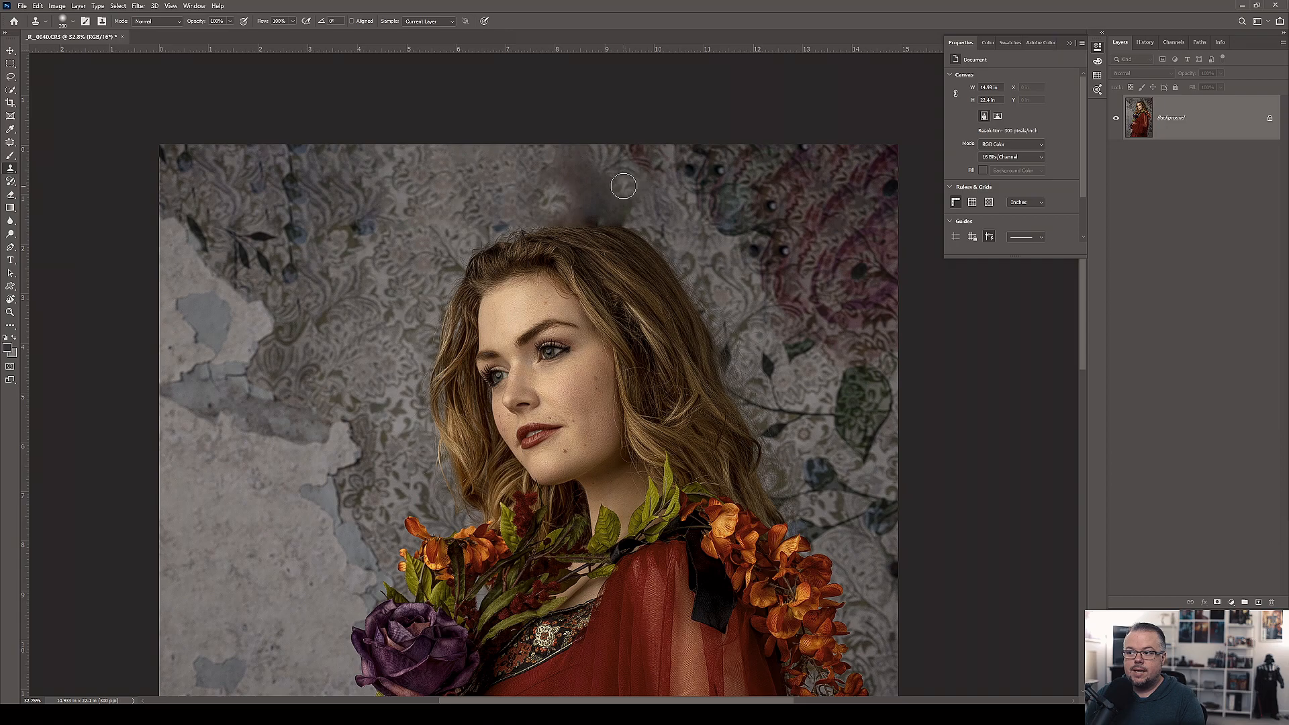
key(bracketleft)
key(bracketleft)
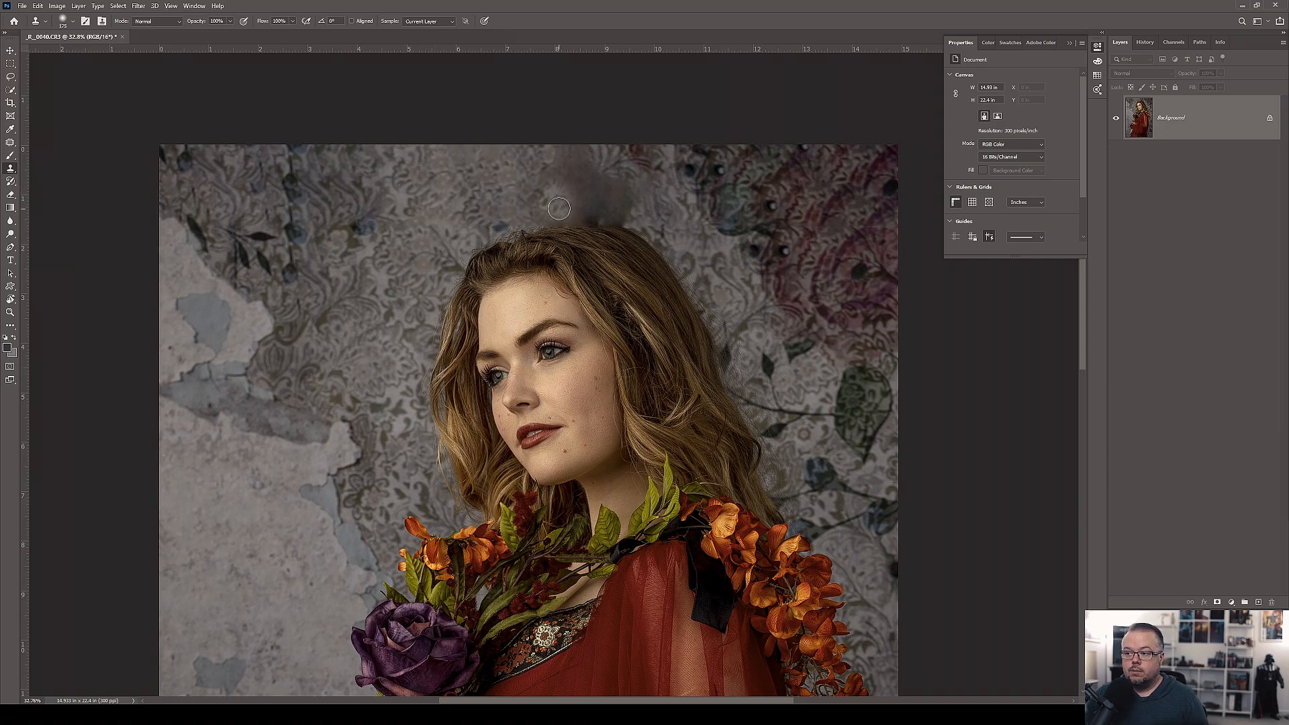
key(bracketleft)
key(bracketleft)
click(536, 222)
mouse_move(535, 223)
mouse_down()
mouse_move(626, 220)
mouse_move(570, 204)
mouse_move(618, 199)
mouse_move(574, 195)
mouse_move(611, 205)
mouse_move(578, 190)
mouse_move(573, 163)
mouse_move(544, 168)
mouse_move(554, 190)
mouse_move(591, 161)
mouse_move(581, 146)
mouse_up()
click(600, 184)
click(612, 176)
click(647, 175)
click(641, 178)
click(631, 180)
click(626, 178)
click(622, 174)
mouse_move(624, 174)
mouse_down()
mouse_move(615, 187)
mouse_move(636, 192)
mouse_move(618, 198)
mouse_move(642, 182)
mouse_up()
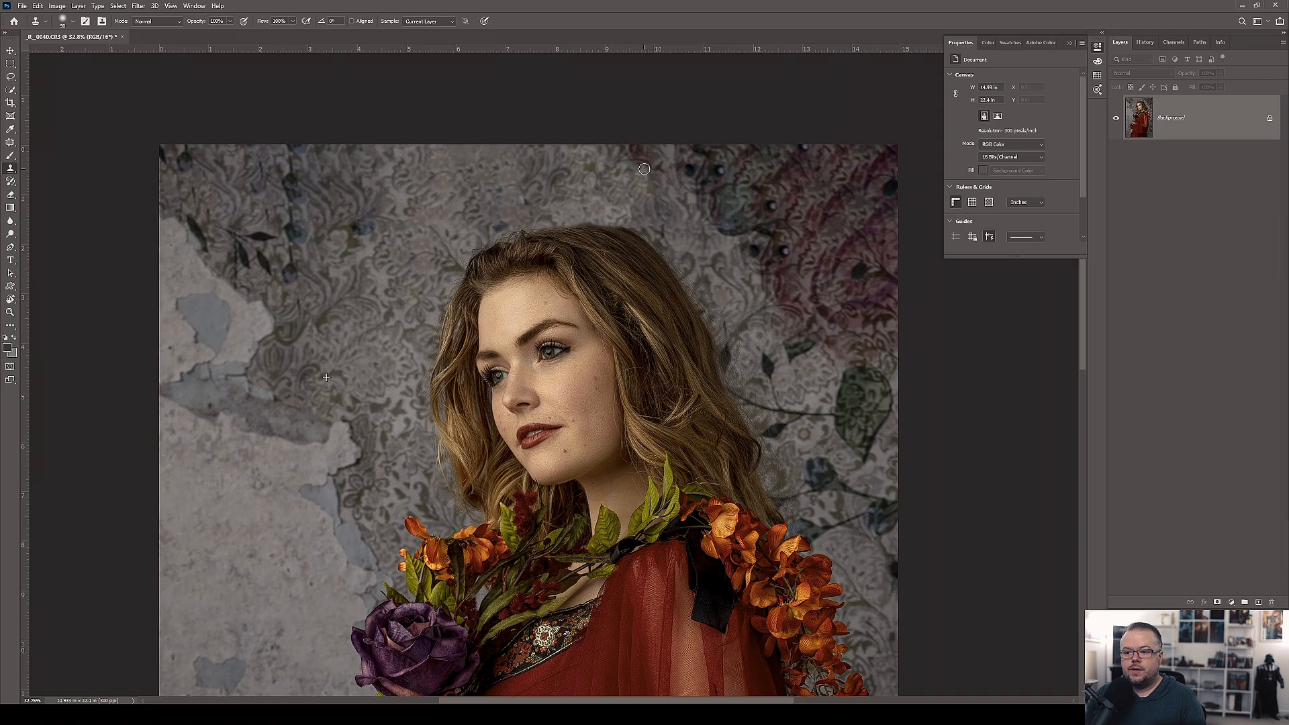
click(647, 171)
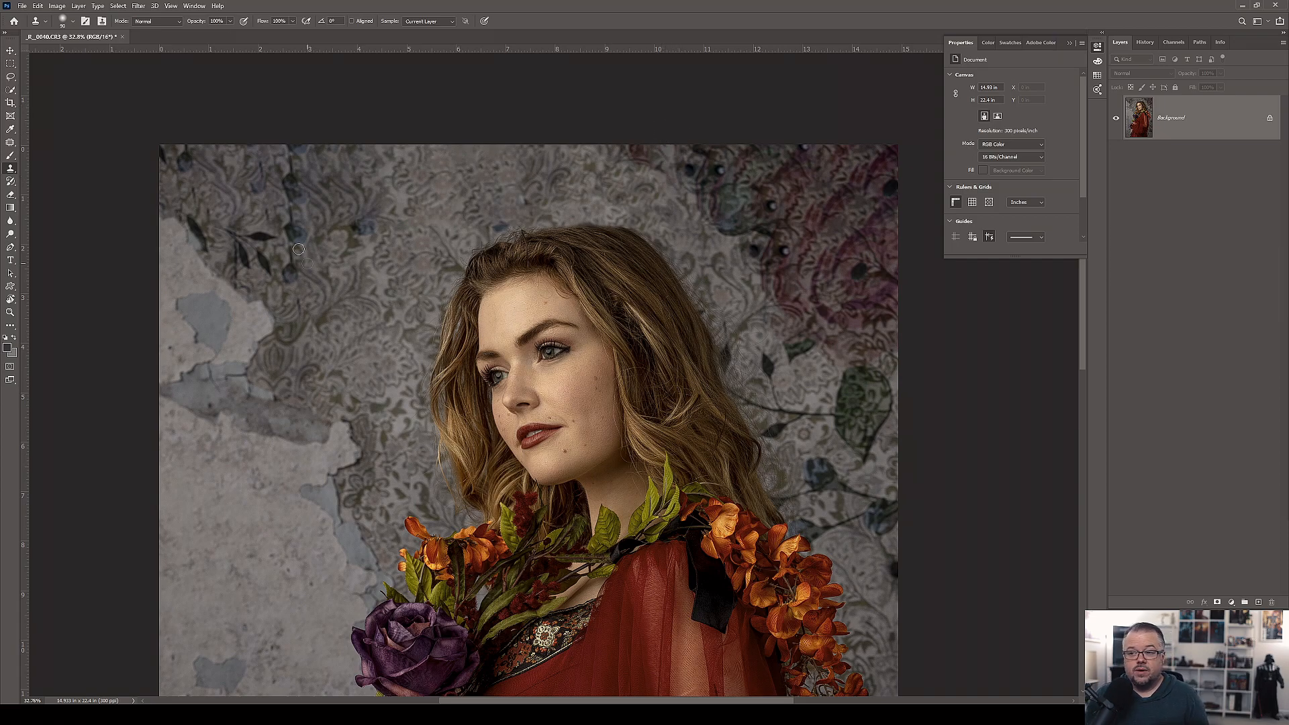
- Sample the wallpaper beside the woman's hair and clone it onto the blank upper wall to the left of her head
key(alt)
alt+click(376, 383)
mouse_move(349, 197)
mouse_down()
mouse_move(324, 200)
mouse_move(353, 202)
mouse_move(326, 172)
mouse_move(365, 203)
mouse_move(361, 185)
mouse_move(313, 171)
mouse_move(370, 161)
mouse_move(379, 185)
mouse_move(377, 162)
mouse_move(344, 154)
mouse_move(359, 148)
mouse_up()
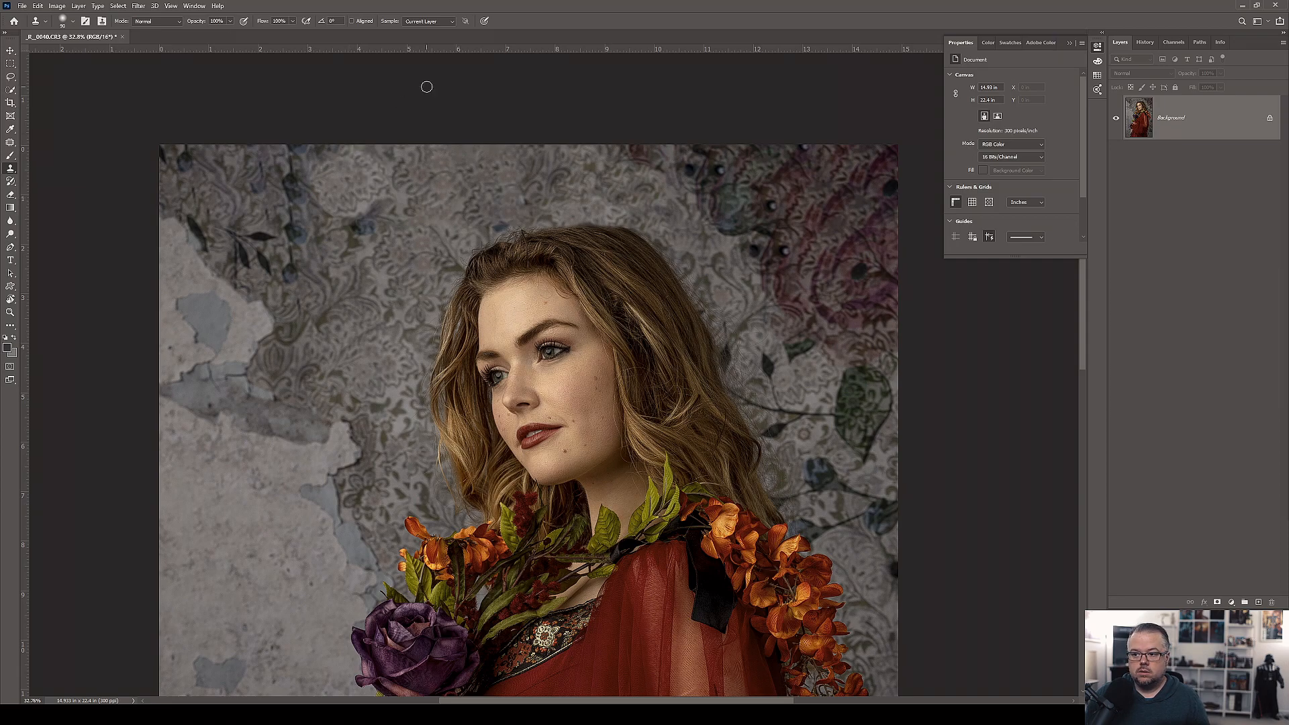
key(ctrl+0)
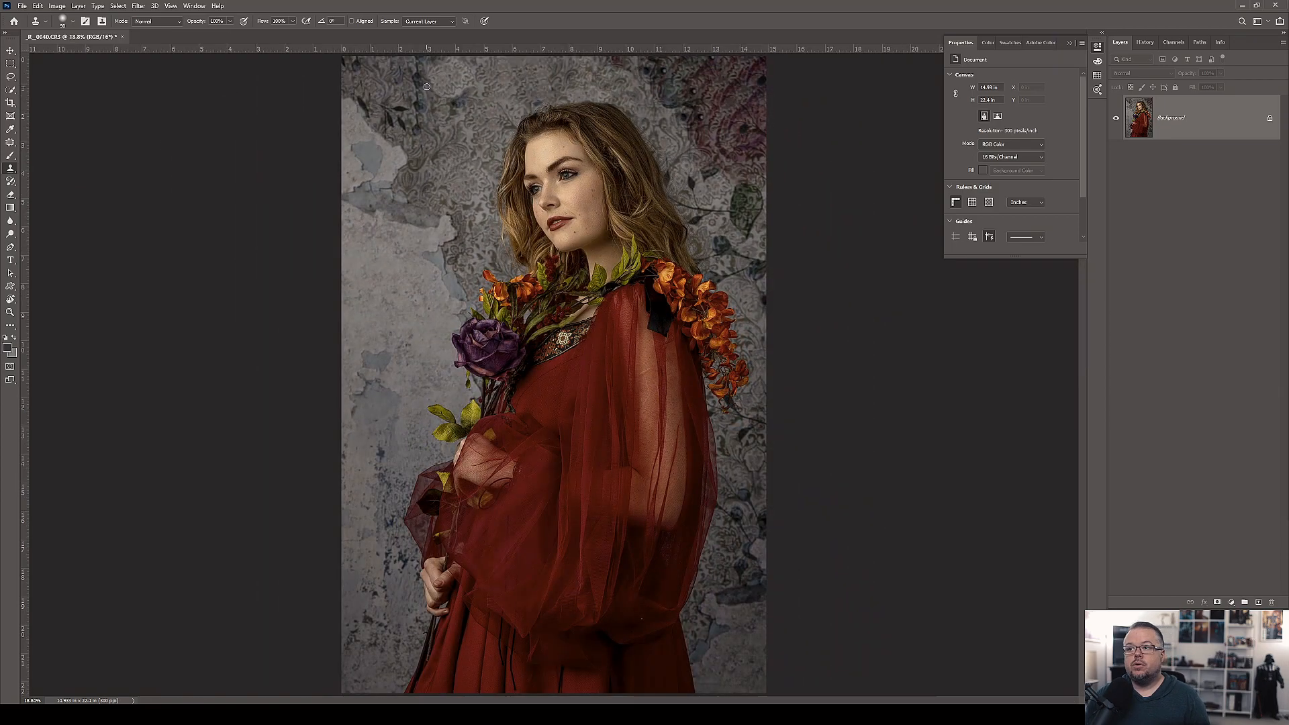